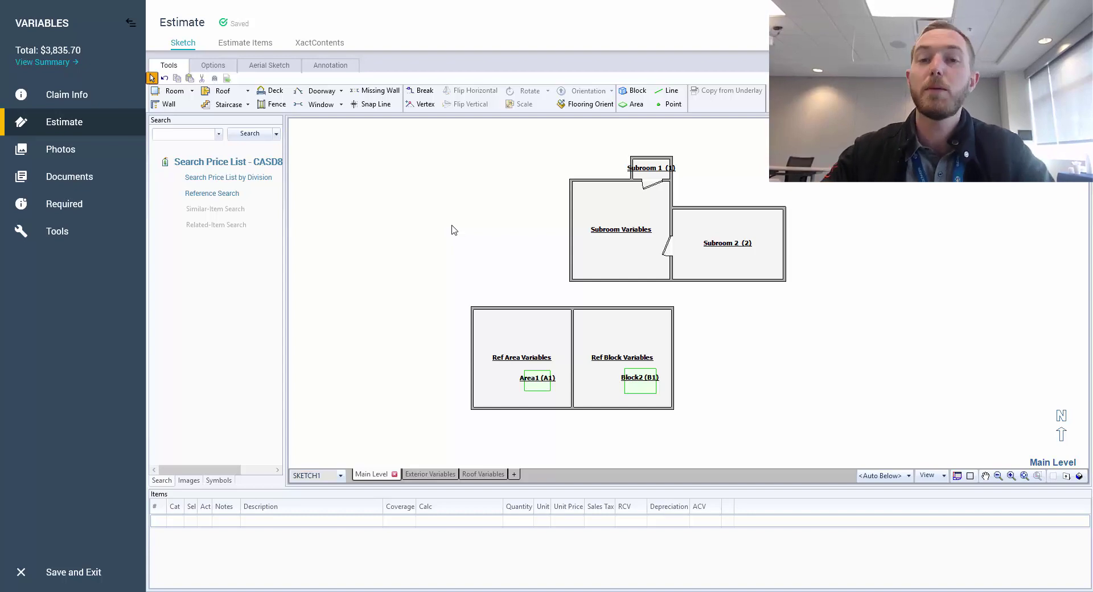
Select Subroom Variables to list its WC0+C1, 3WC and WC0+C2 paint items, then Ref Area Variables.
left_click(602, 220)
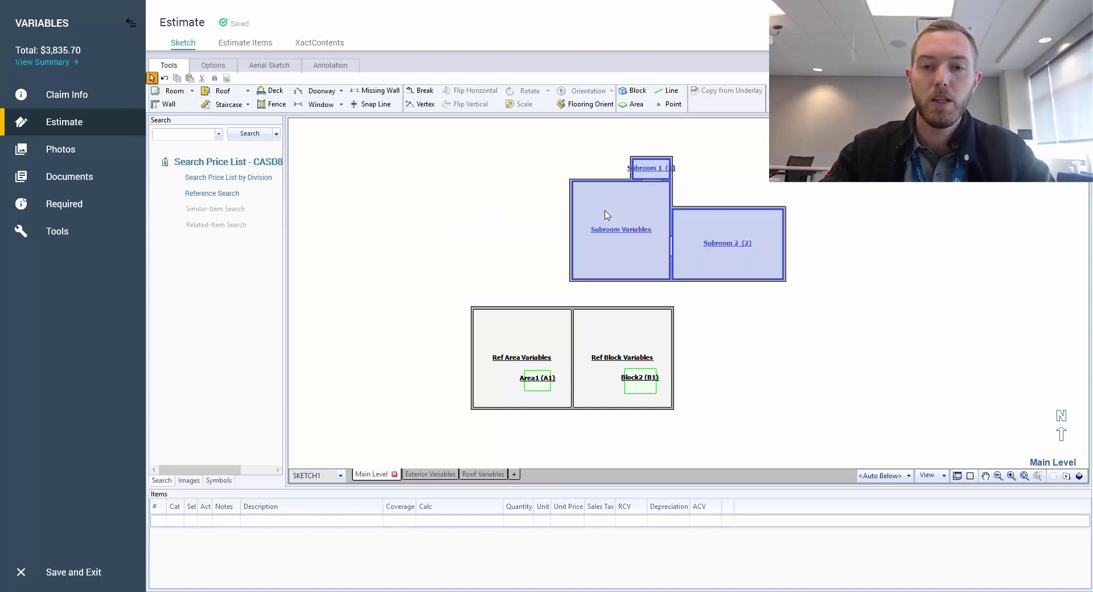
left_click(605, 215)
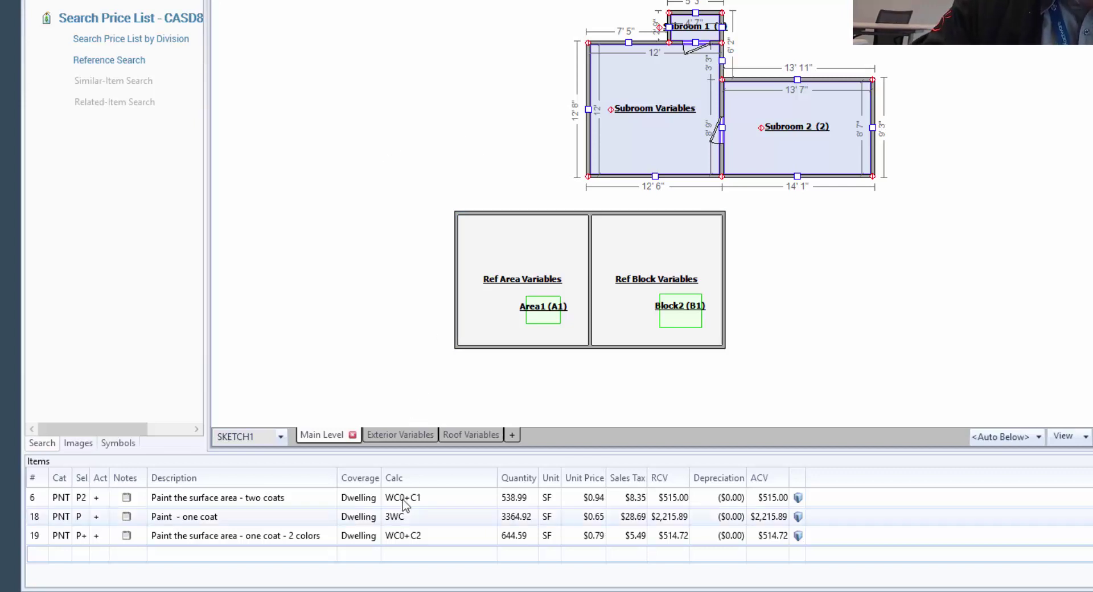
left_click(661, 106)
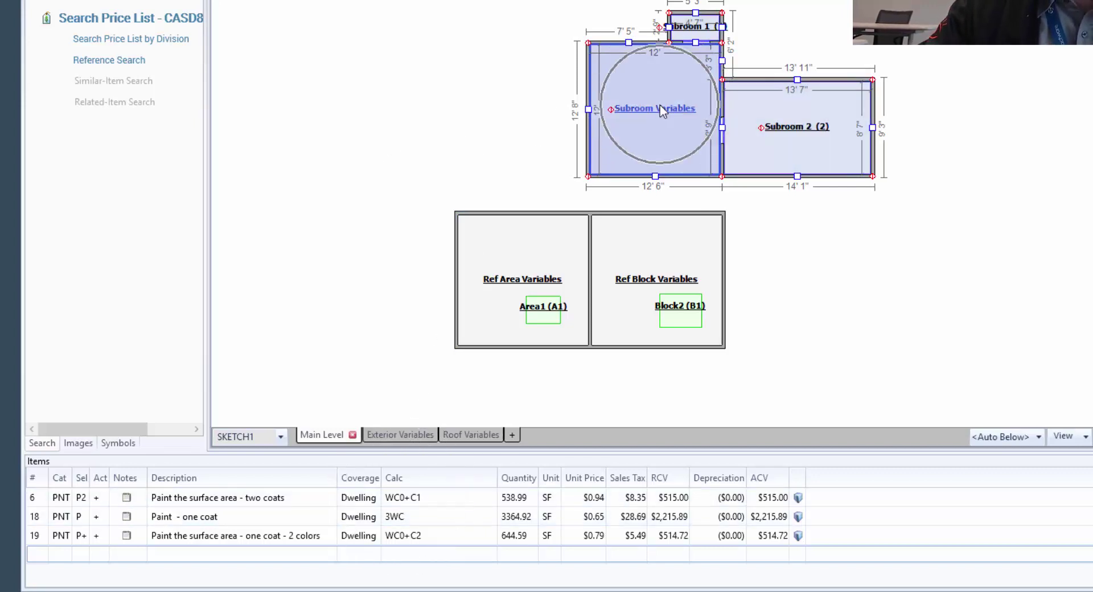
left_click(658, 125)
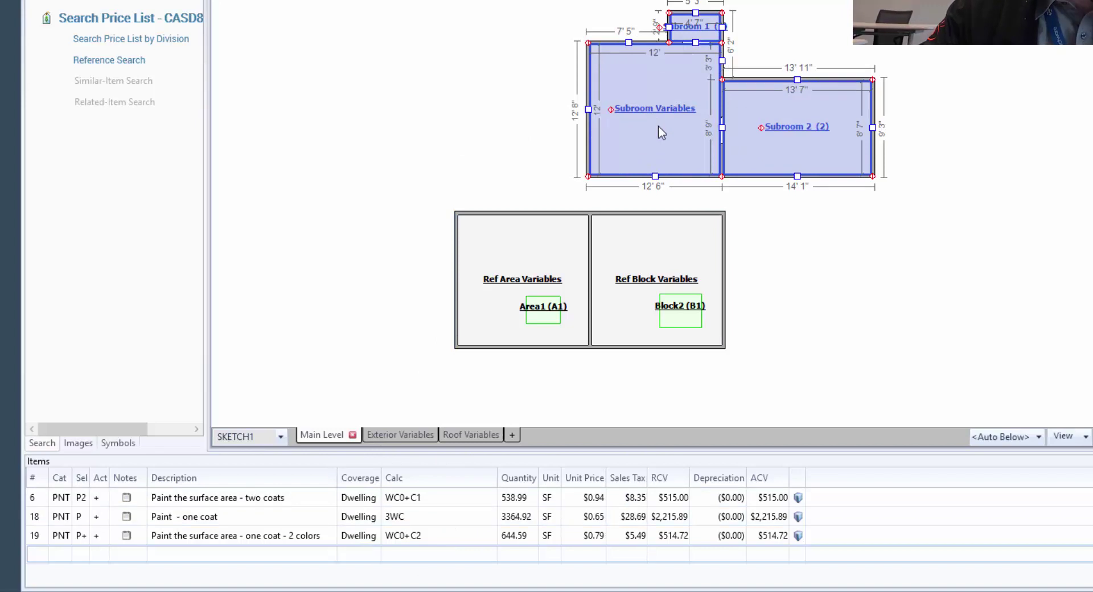
left_click(541, 296)
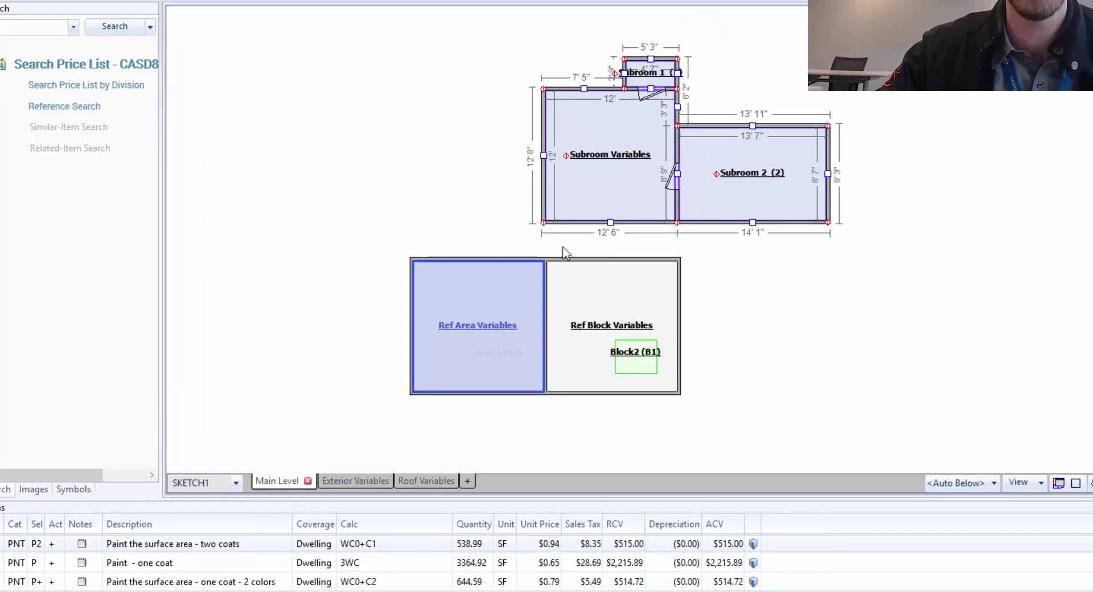
Zoom in on Subroom Variables with Subroom 1 and 2, then select row 18's one-coat paint item.
left_click(698, 29)
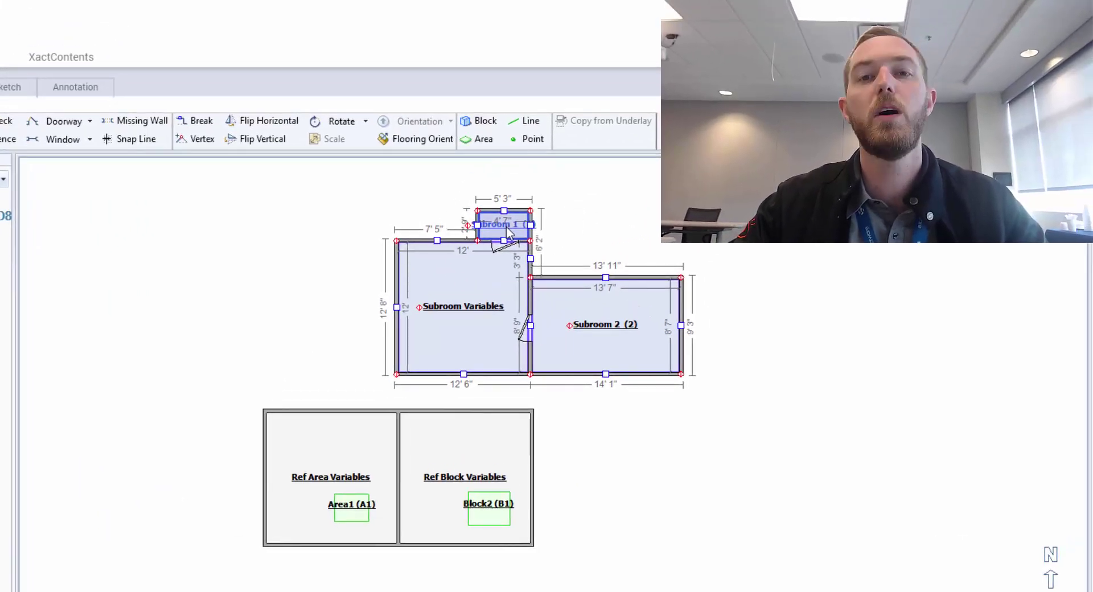
left_click(244, 312)
scroll(513, 286, "up", 2)
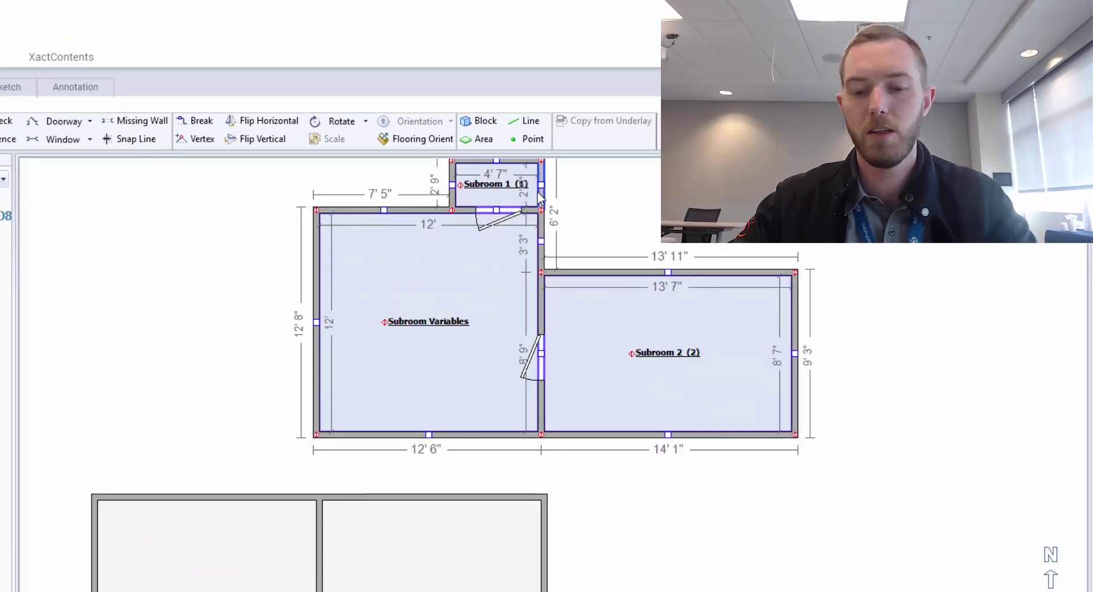
scroll(540, 199, "up", 2)
left_click(490, 245)
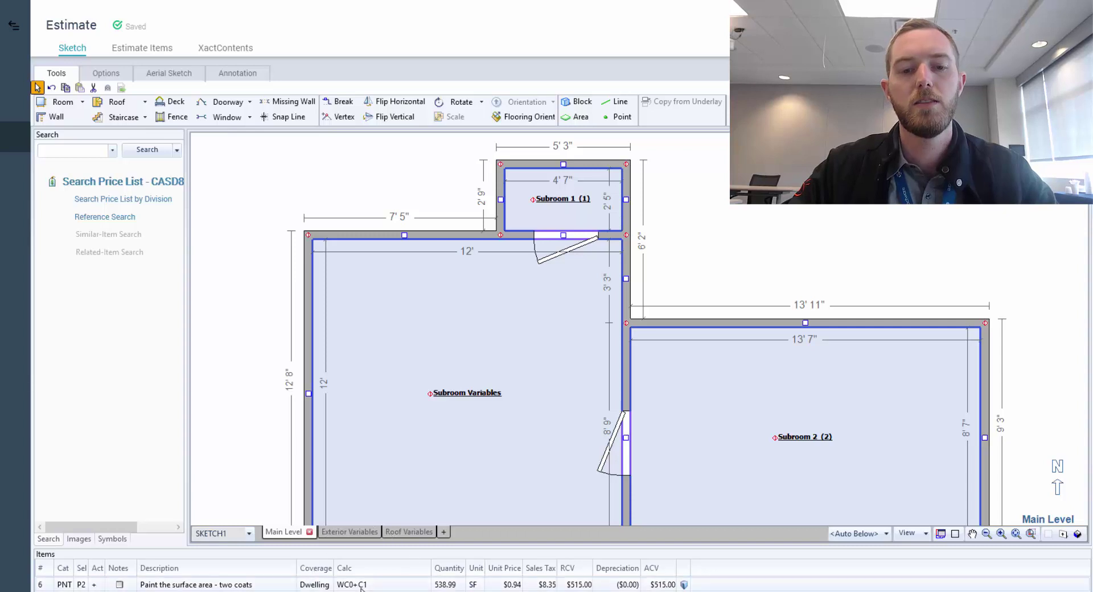
left_click(446, 428)
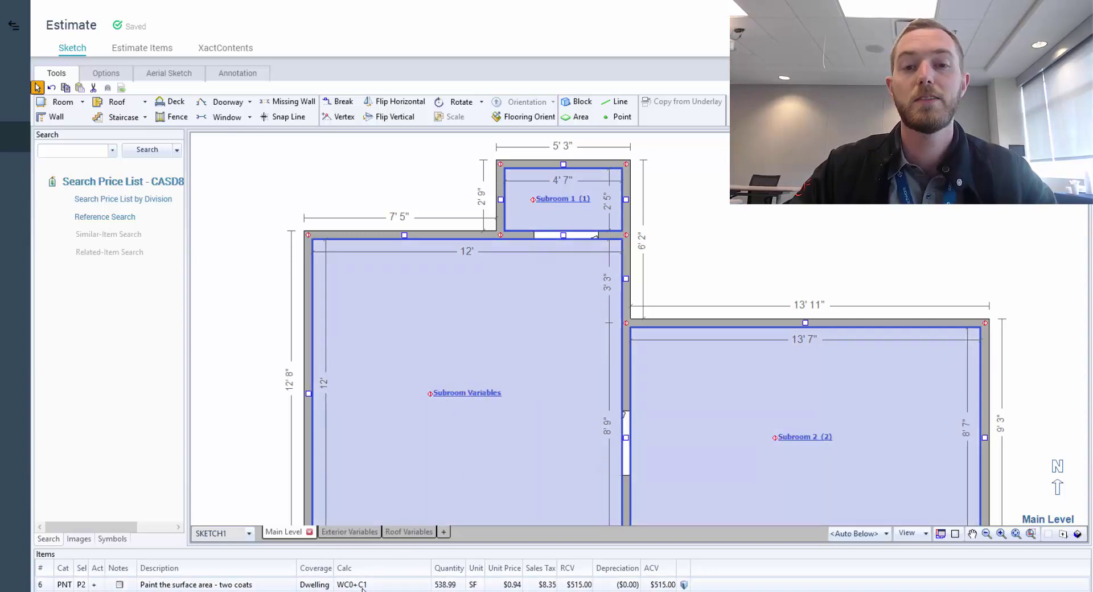
key("Escape")
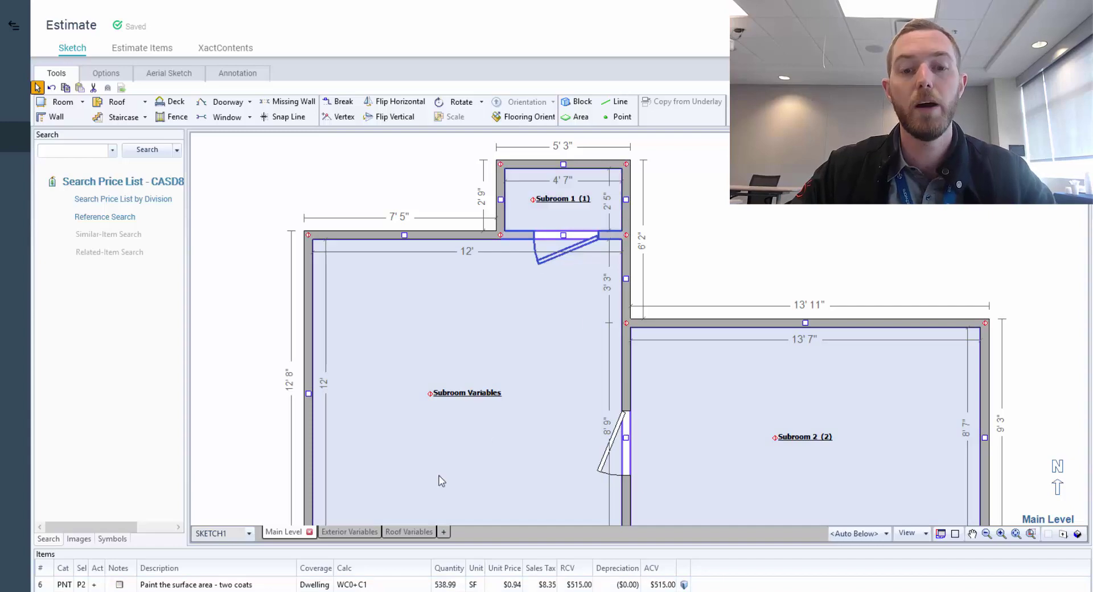
left_click(441, 481)
left_click(329, 591)
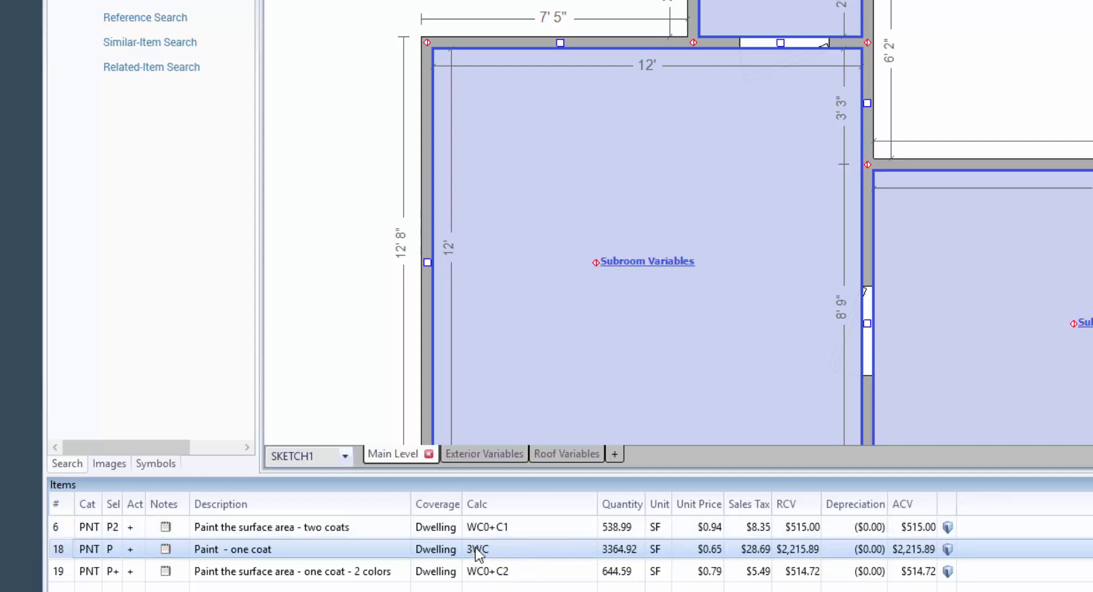
Change row 18's one-coat paint calc from 3WC to WC*3.
left_click(476, 550)
left_click(476, 550)
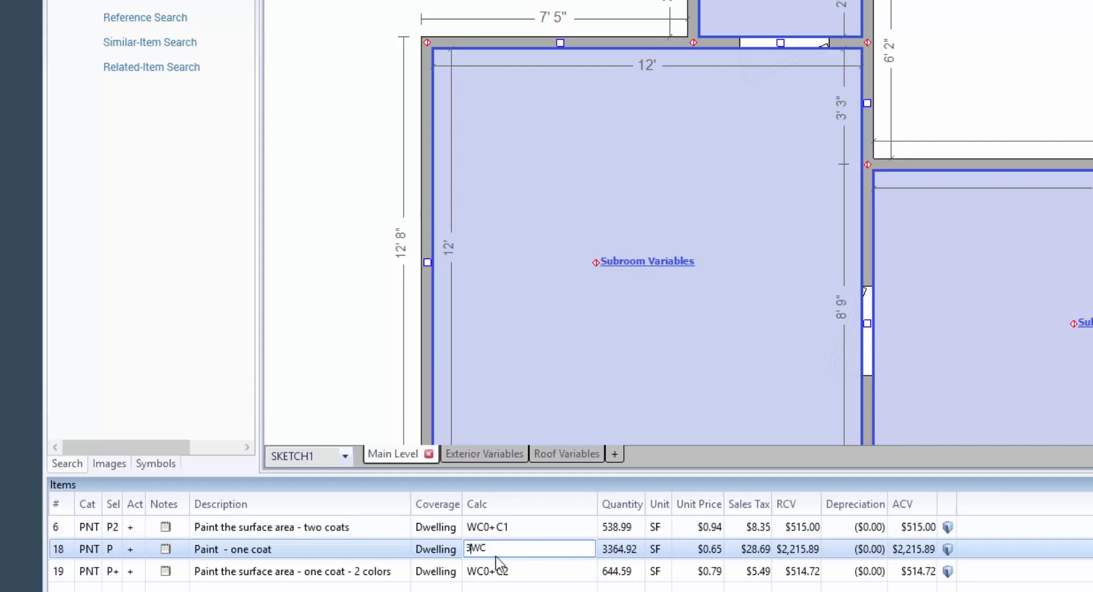
key("BackSpace")
key("BackSpace")
key("BackSpace")
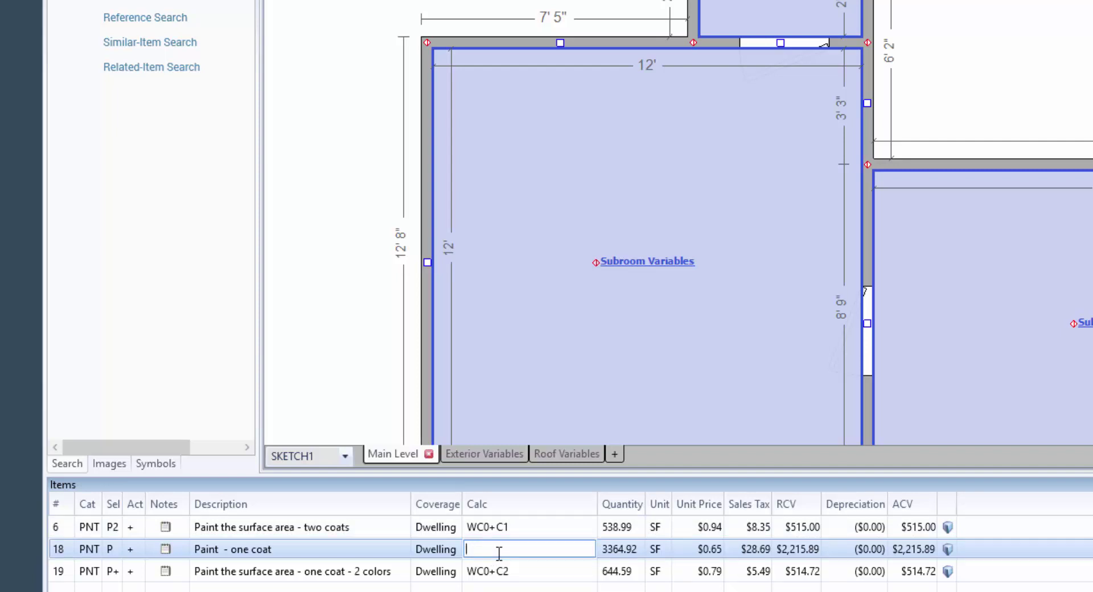
type("WC*3")
key("Return")
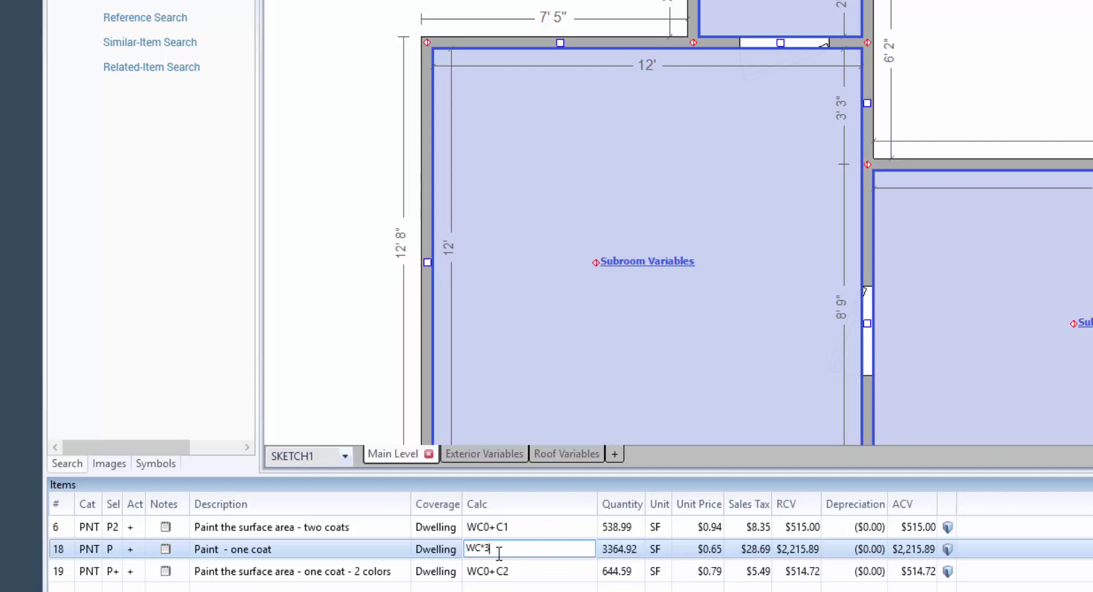
Restore row 18's calc to 3WC and move on to the row 19 paint item.
left_click(496, 556)
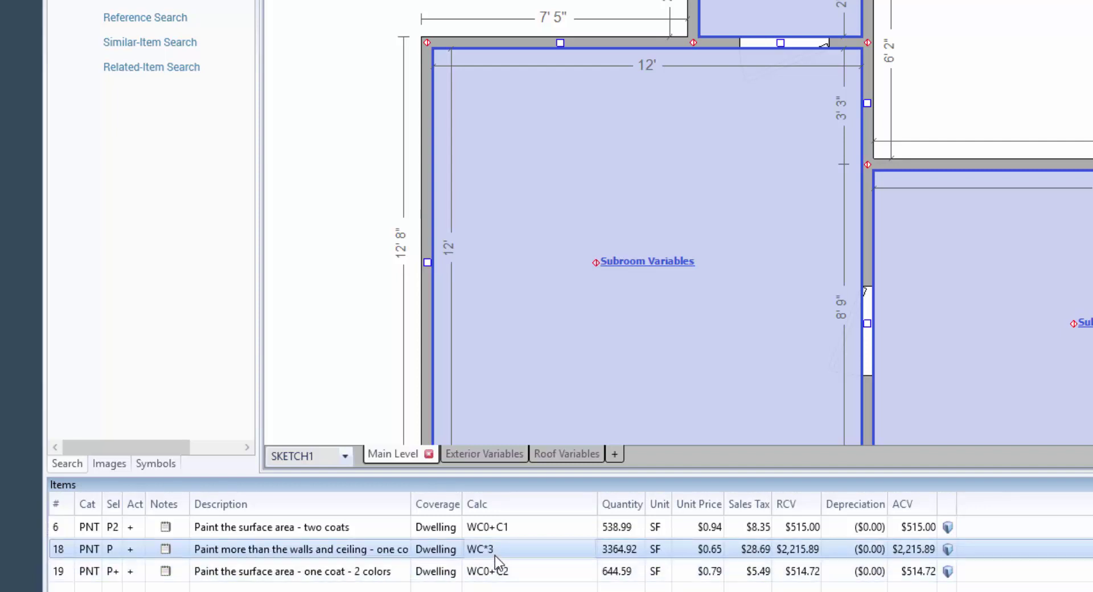
left_click(496, 546)
key("ctrl+a")
type("3")
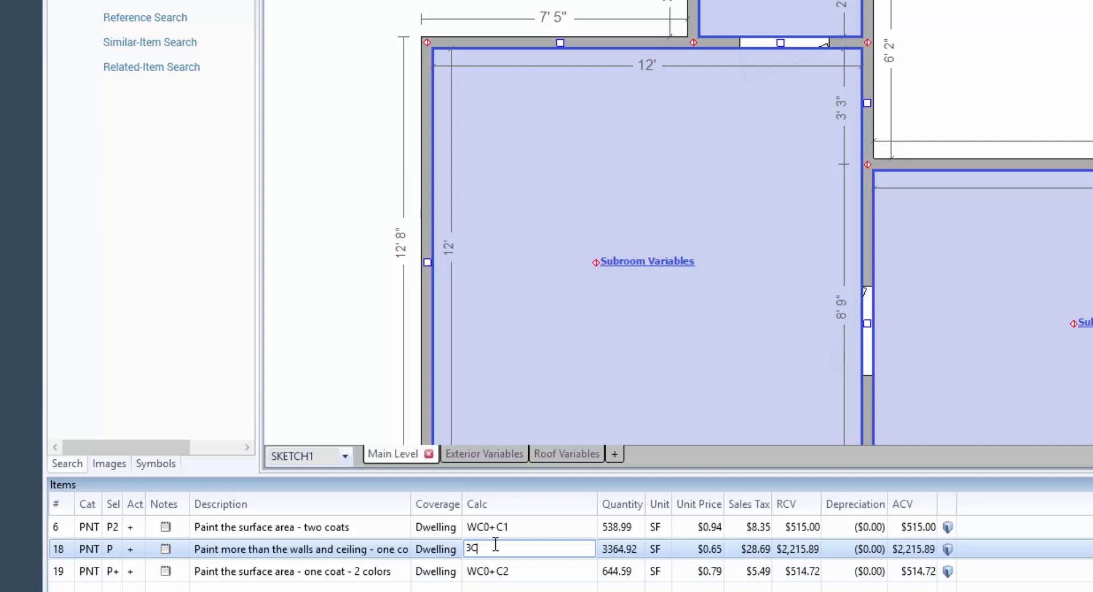
type("C")
key("Escape")
key("Down")
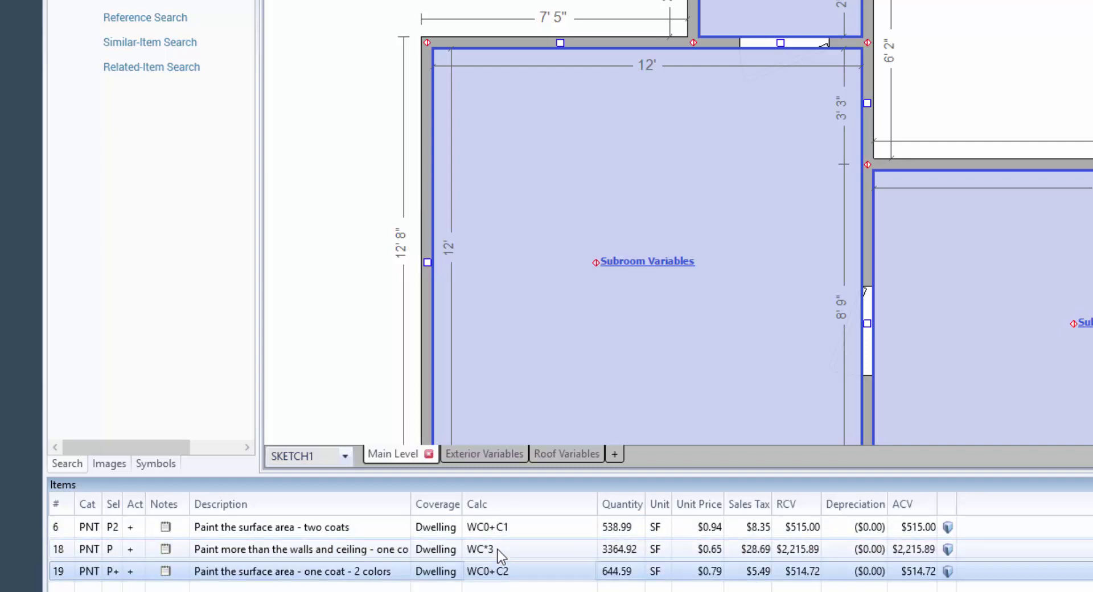
key("Up")
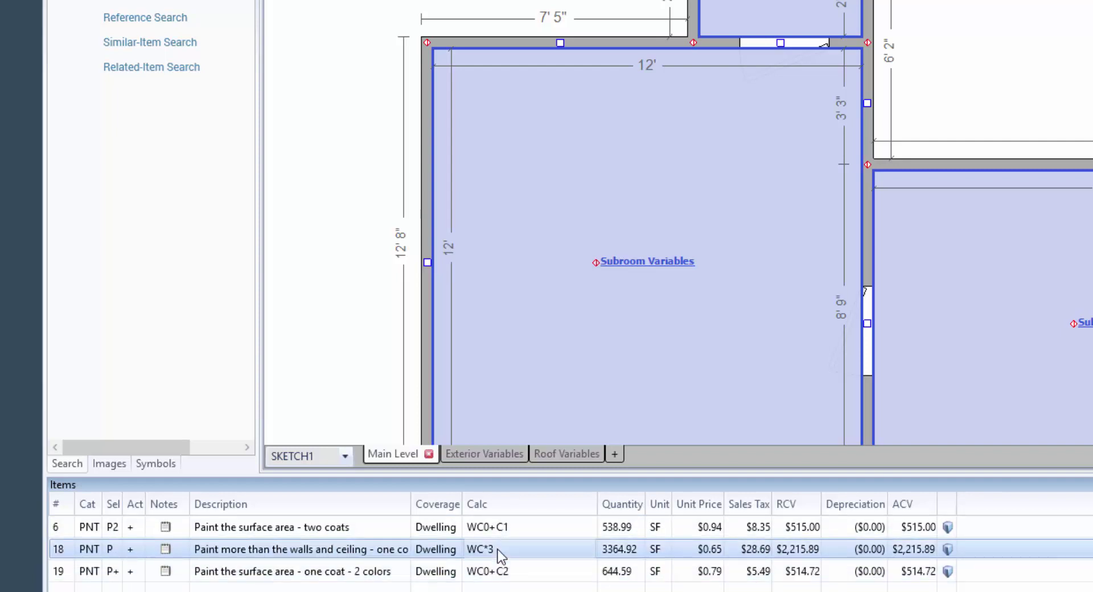
left_click(497, 549)
type("3")
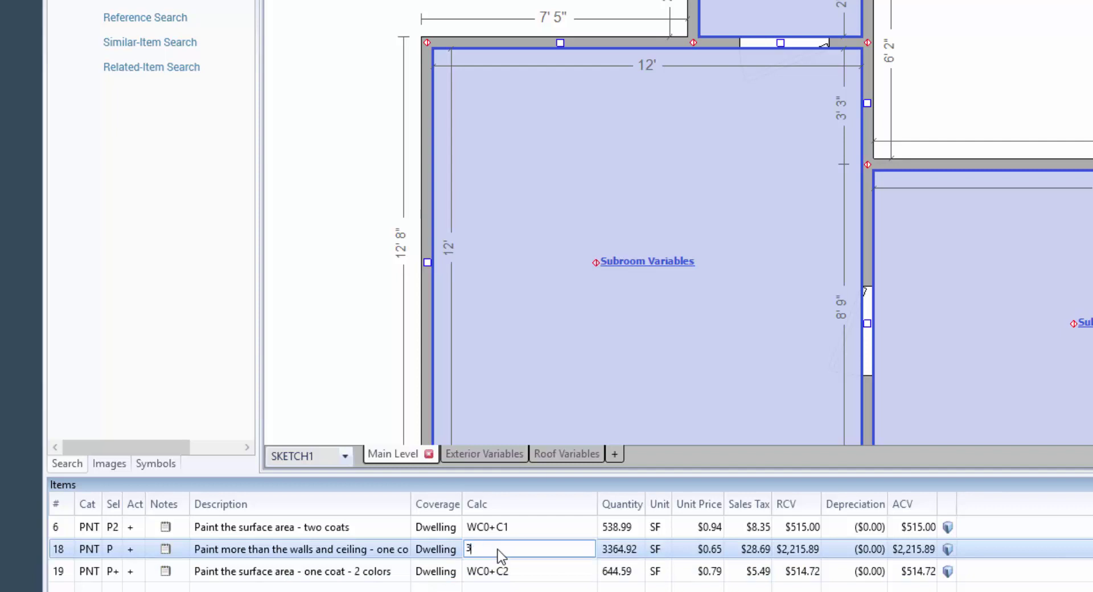
type("WC")
key("Return")
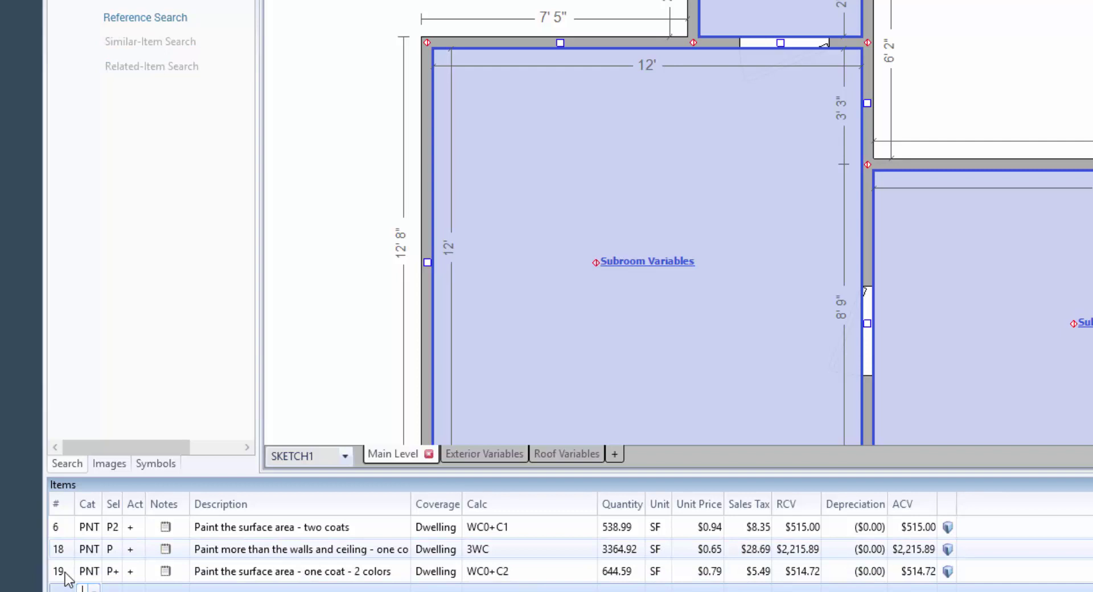
left_click(65, 572)
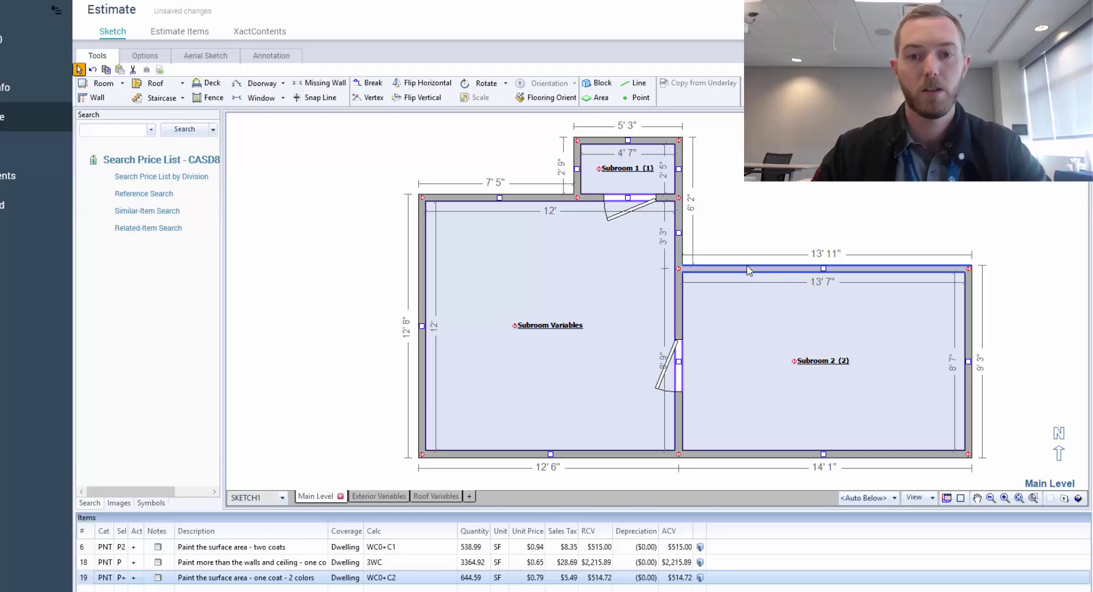
Compare the two-coat WC0+C1 and two-colour WC0+C2 paint items in rows 6 and 19.
left_click(574, 277)
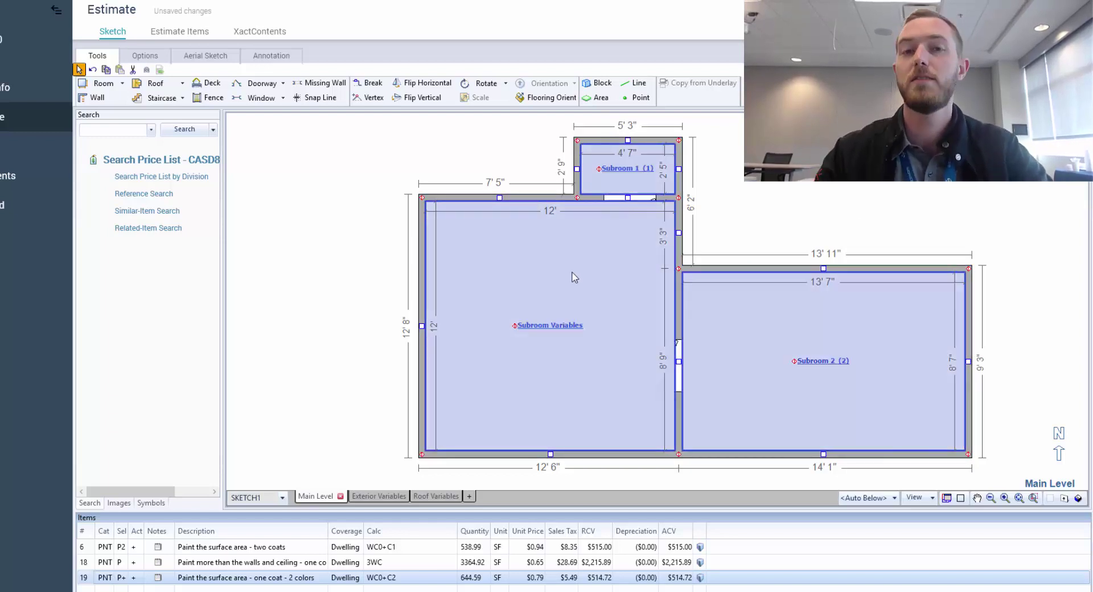
left_click(854, 381)
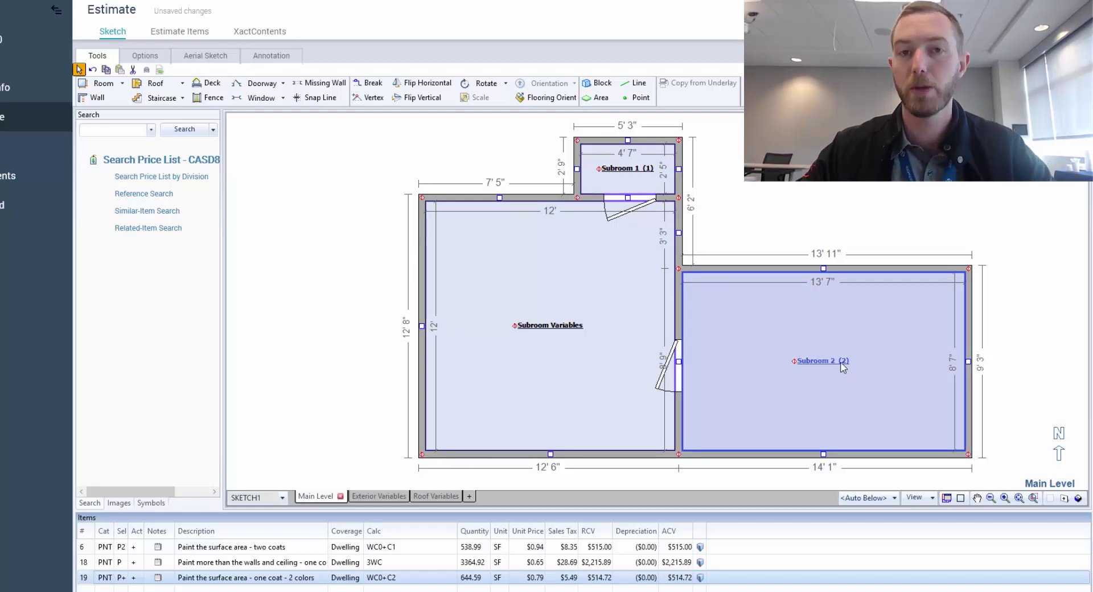
key("Escape")
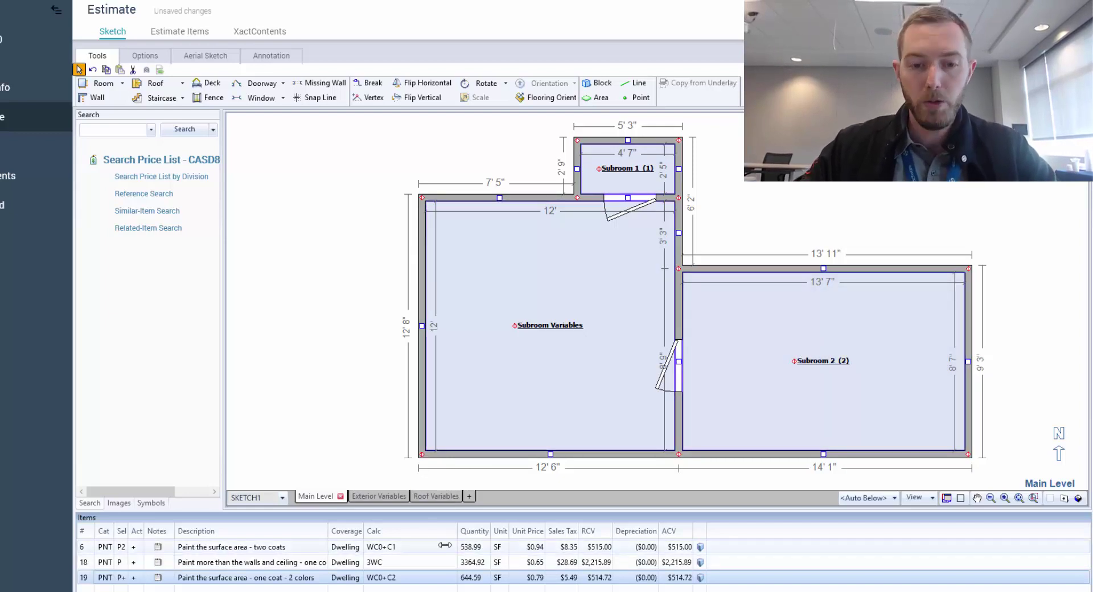
left_click(393, 546)
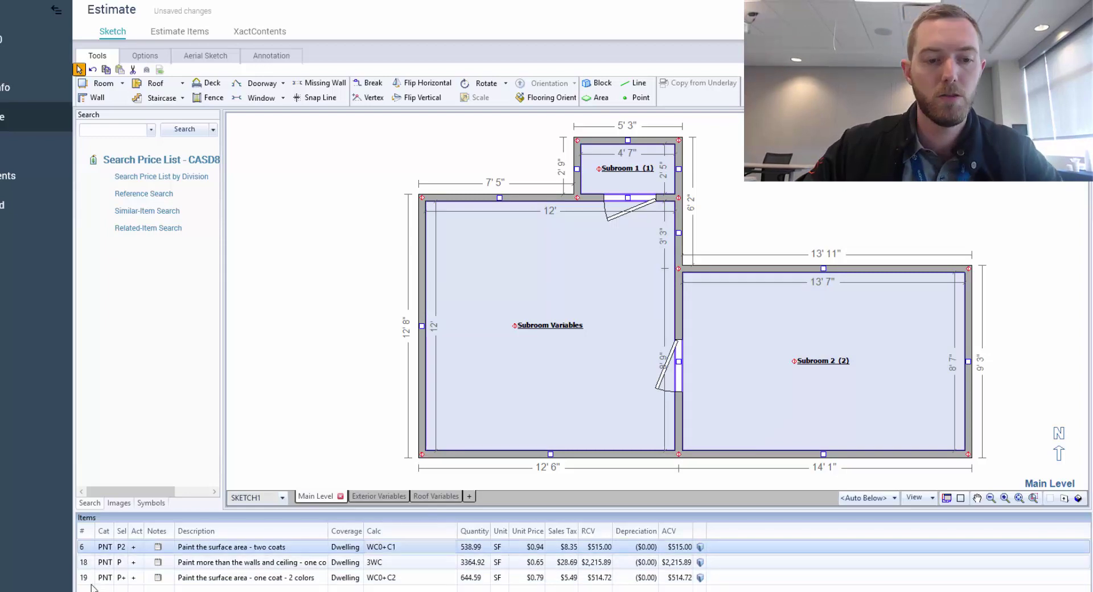
left_click(374, 577)
left_click(380, 547)
left_click(378, 577)
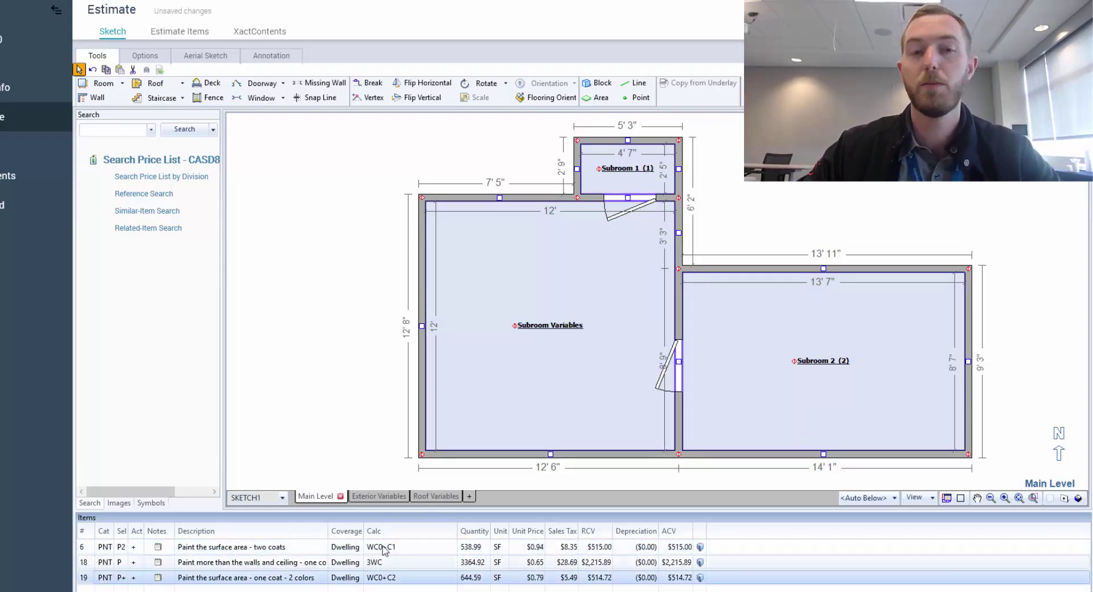
Save the estimate and recheck the two-coat and two-colour paint items.
left_click(540, 354)
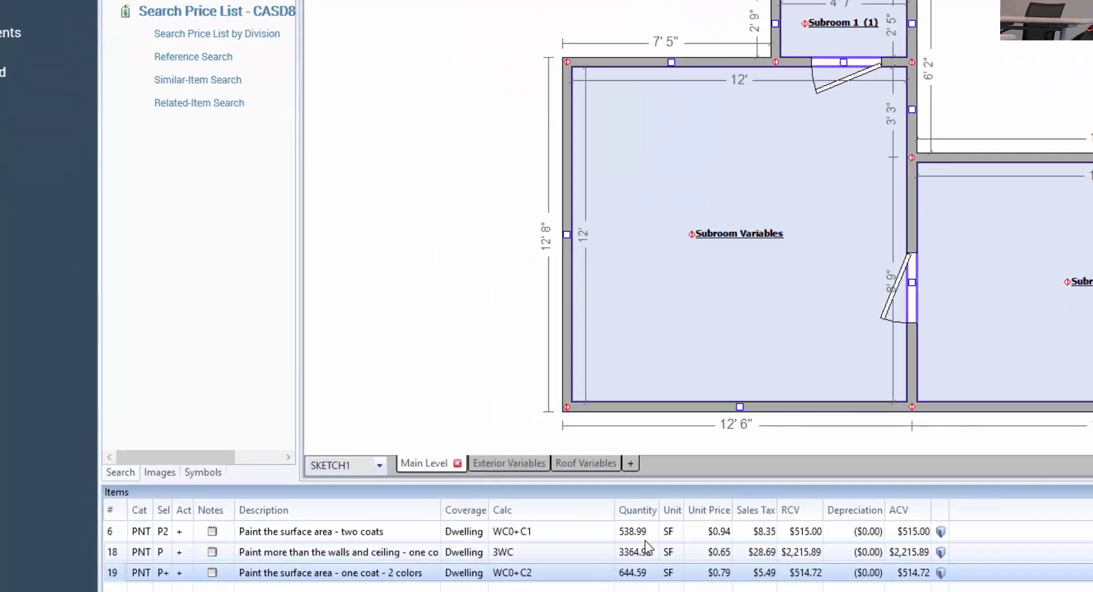
left_click(648, 537)
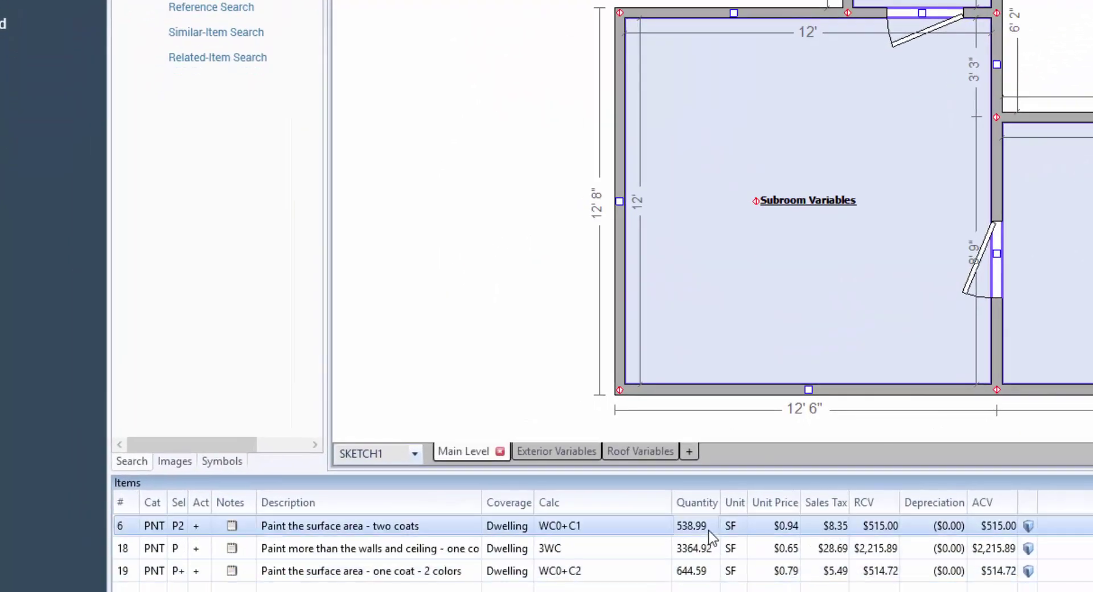
left_click(701, 572)
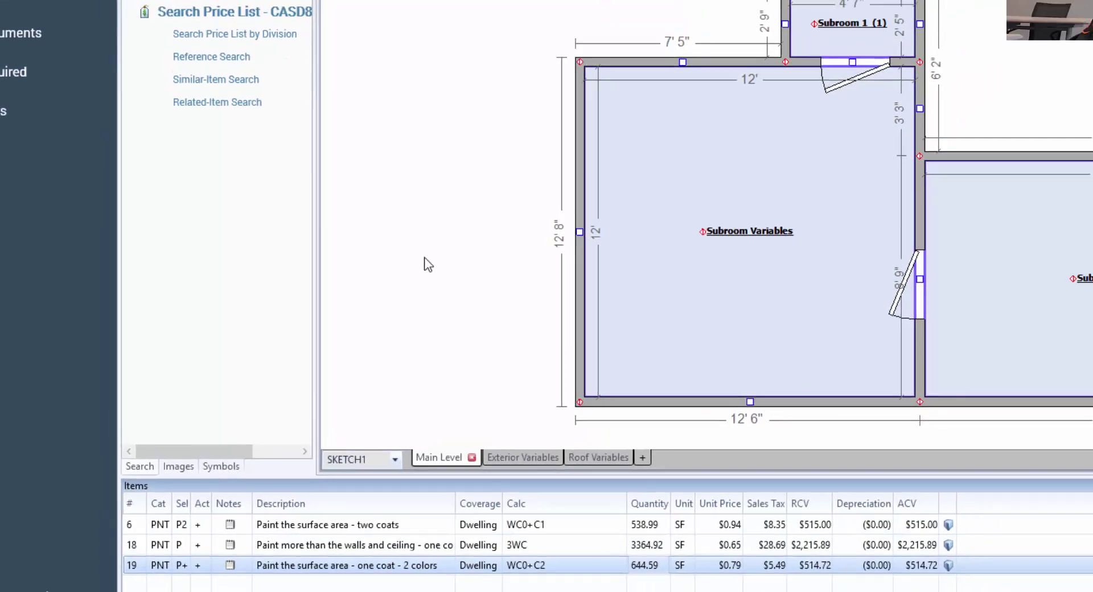
In the zoomed-out plan, drag Area1 (A1) down to Ref Area Variables' bottom wall.
left_click(428, 268)
scroll(429, 274, "down", 5)
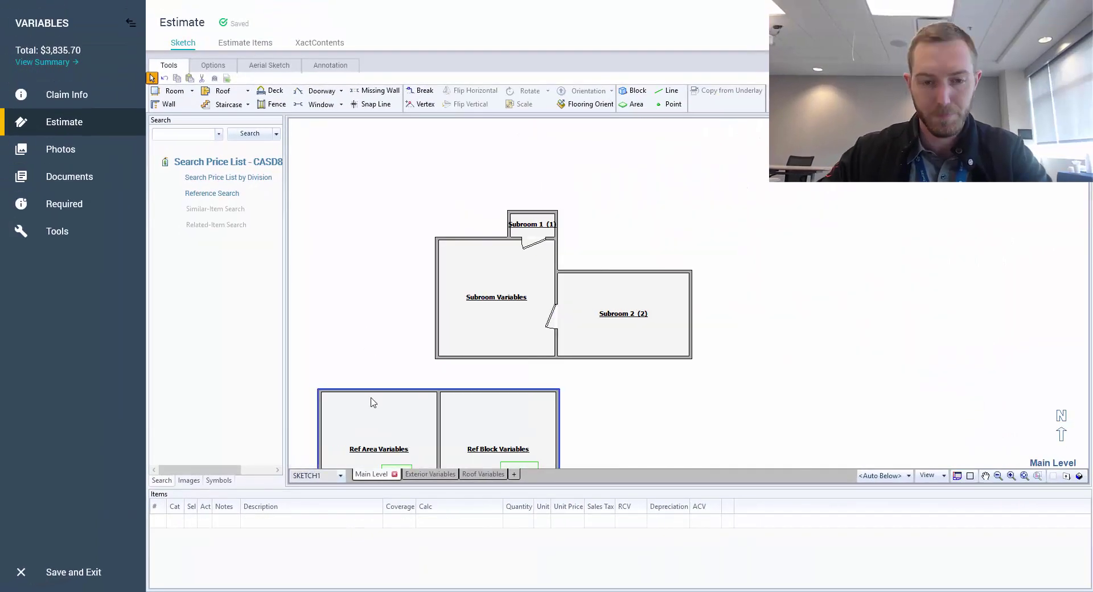
scroll(373, 390, "down", 5)
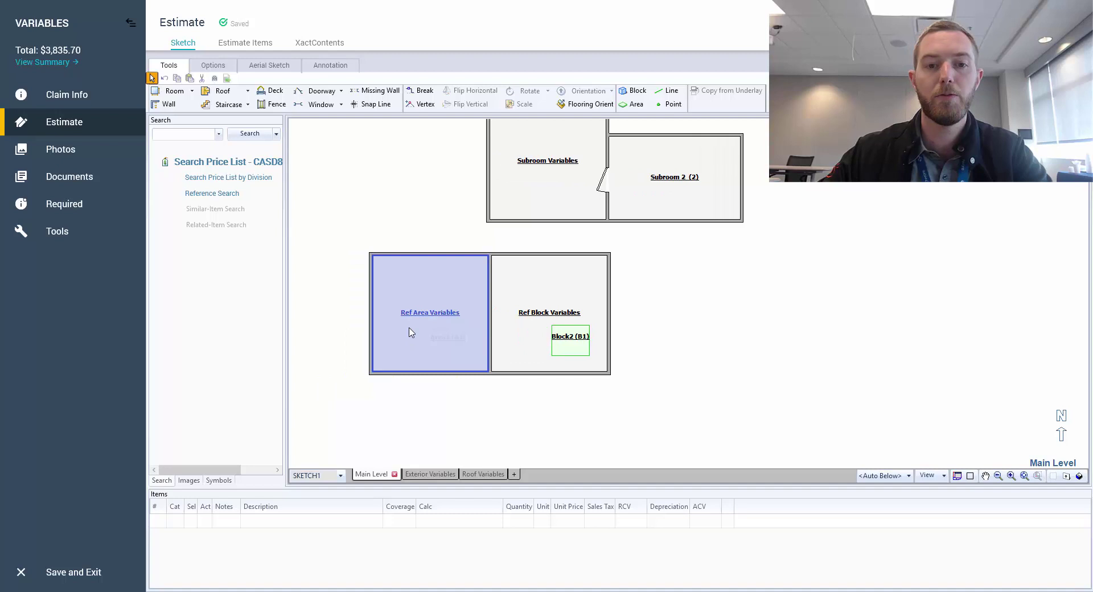
left_click(425, 285)
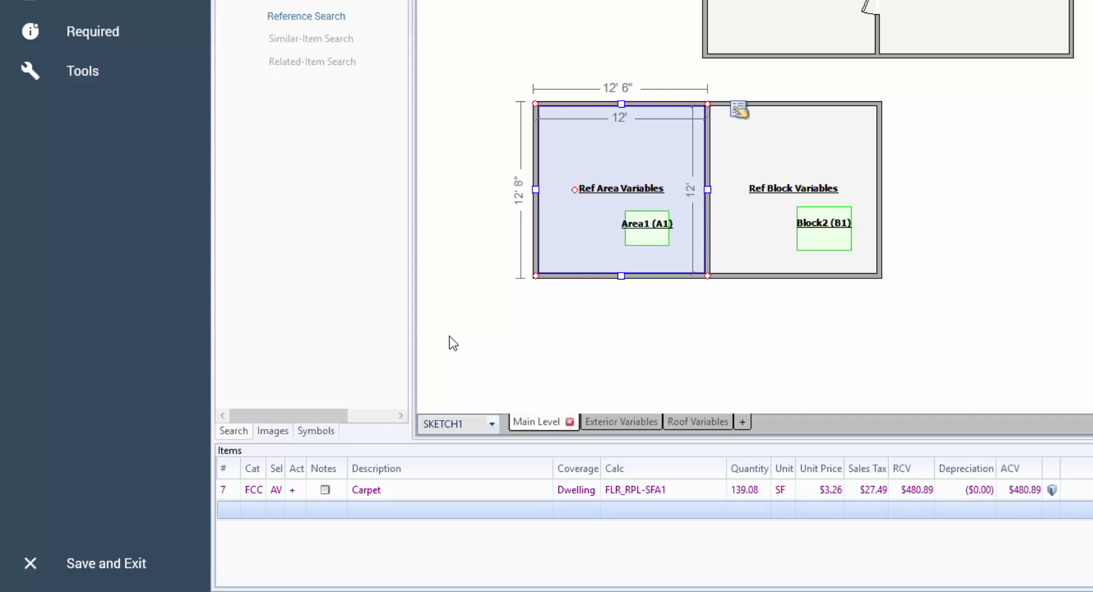
left_click(629, 234)
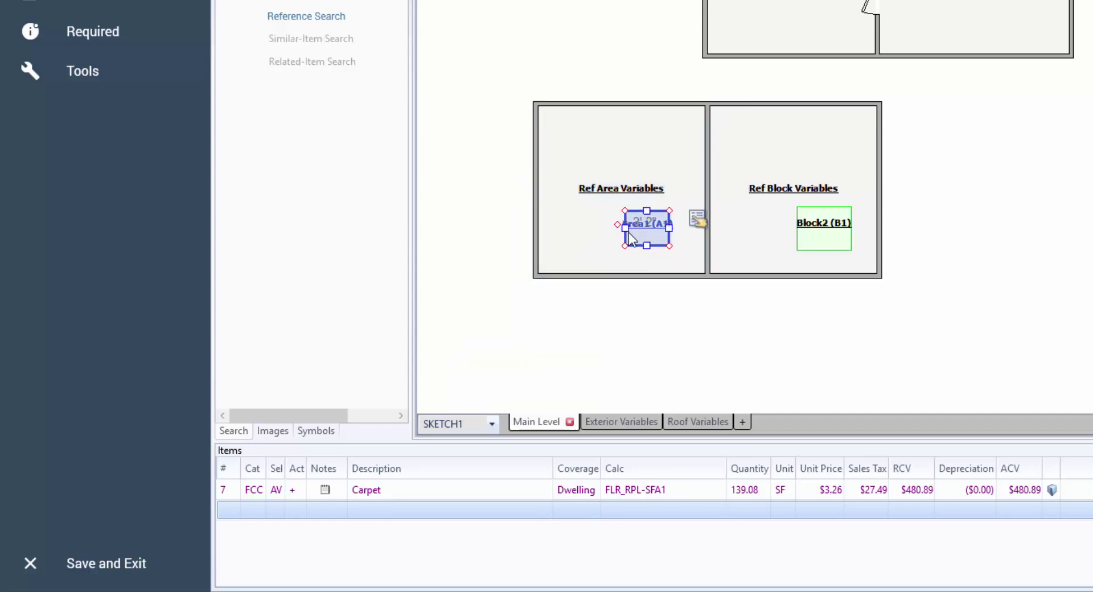
left_click_drag(629, 235, 594, 249)
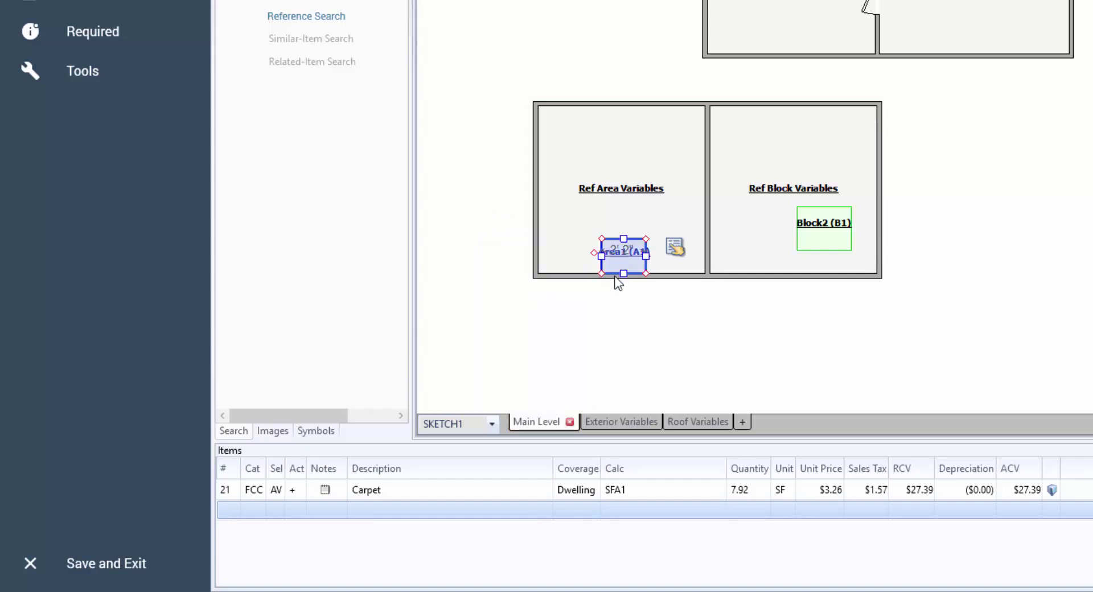
left_click(581, 183)
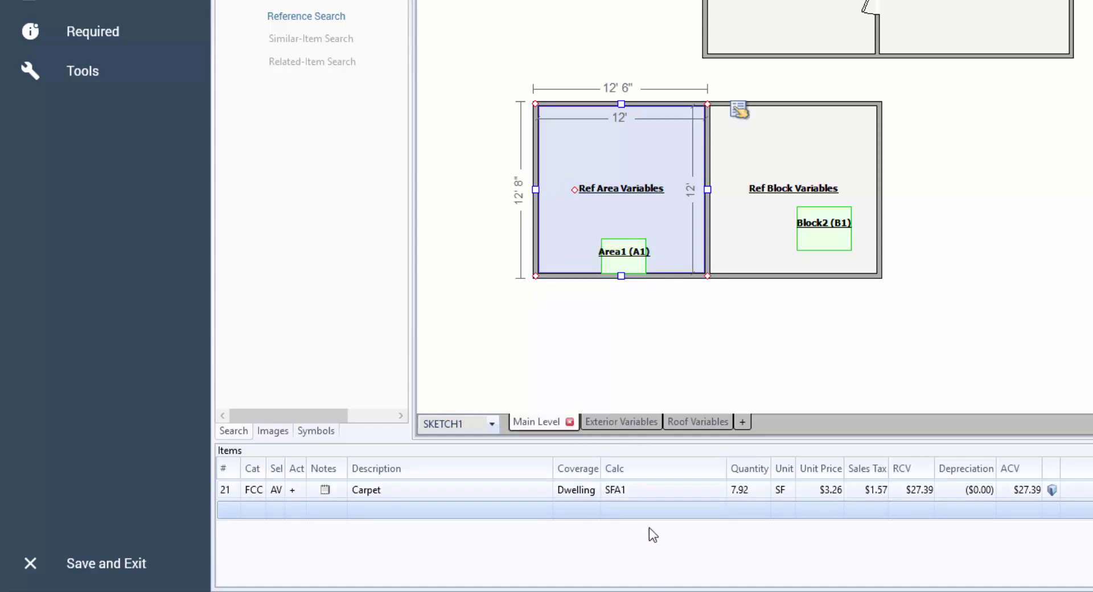
Add the FCCAV Carpet item to the Ref Area Variables room.
left_click(658, 491)
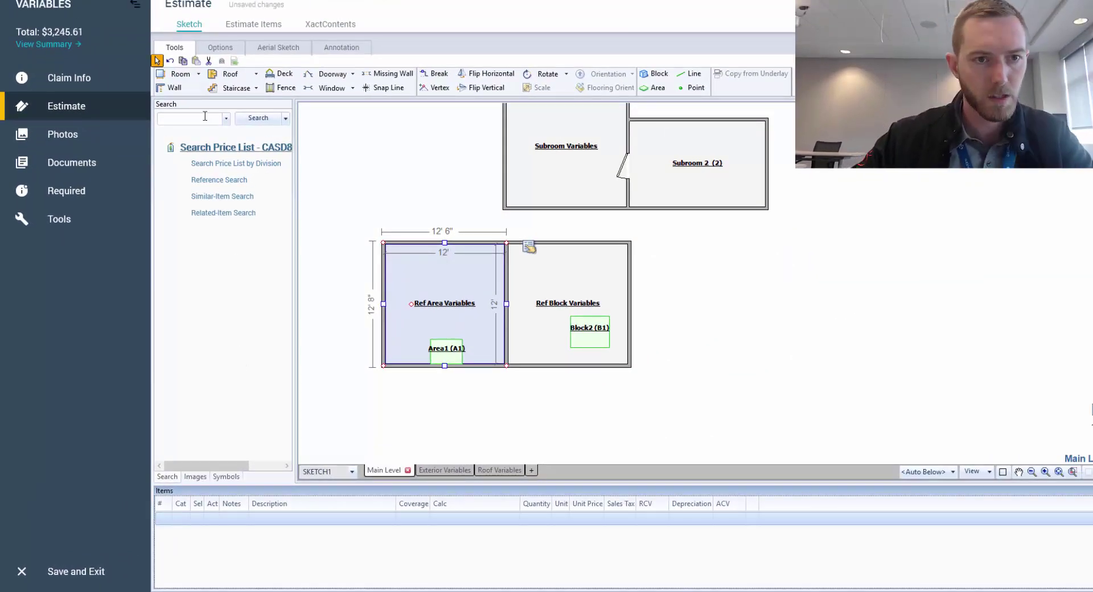
left_click(205, 116)
type("fcc")
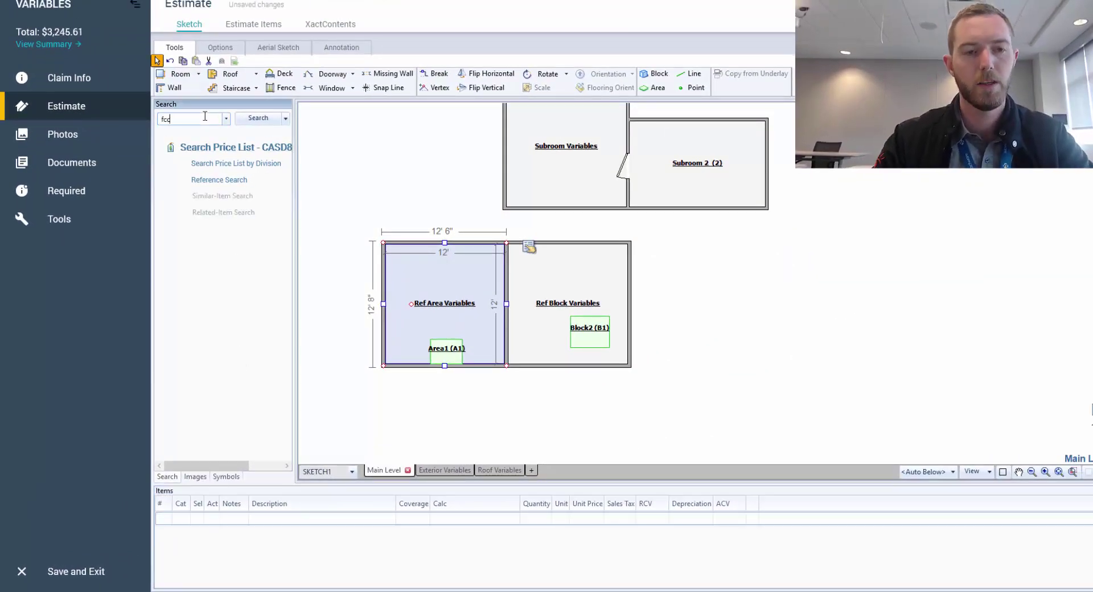
type("av")
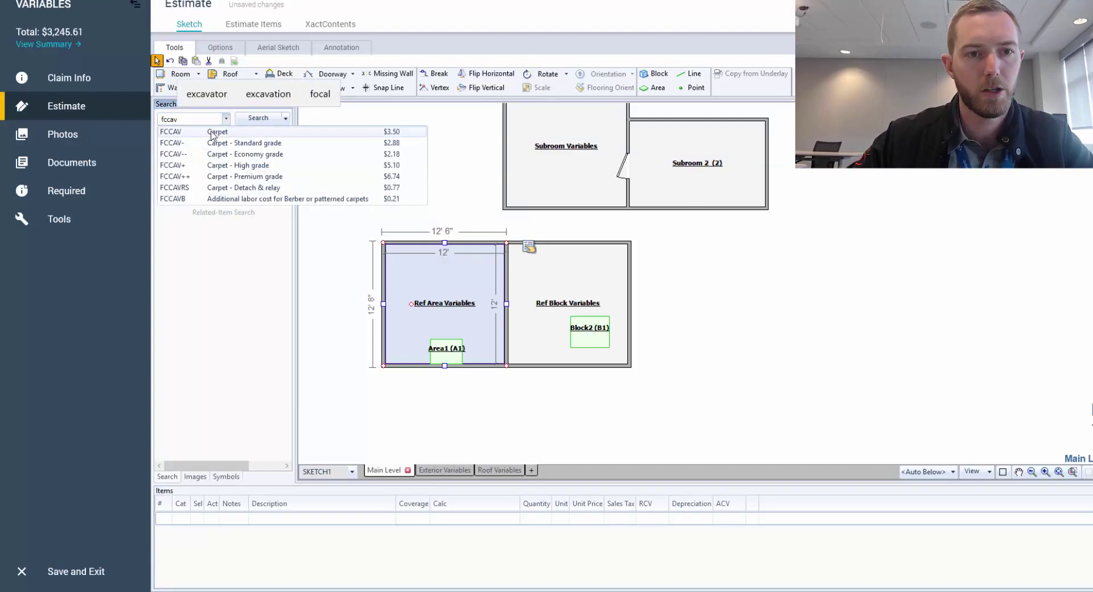
left_click(212, 135)
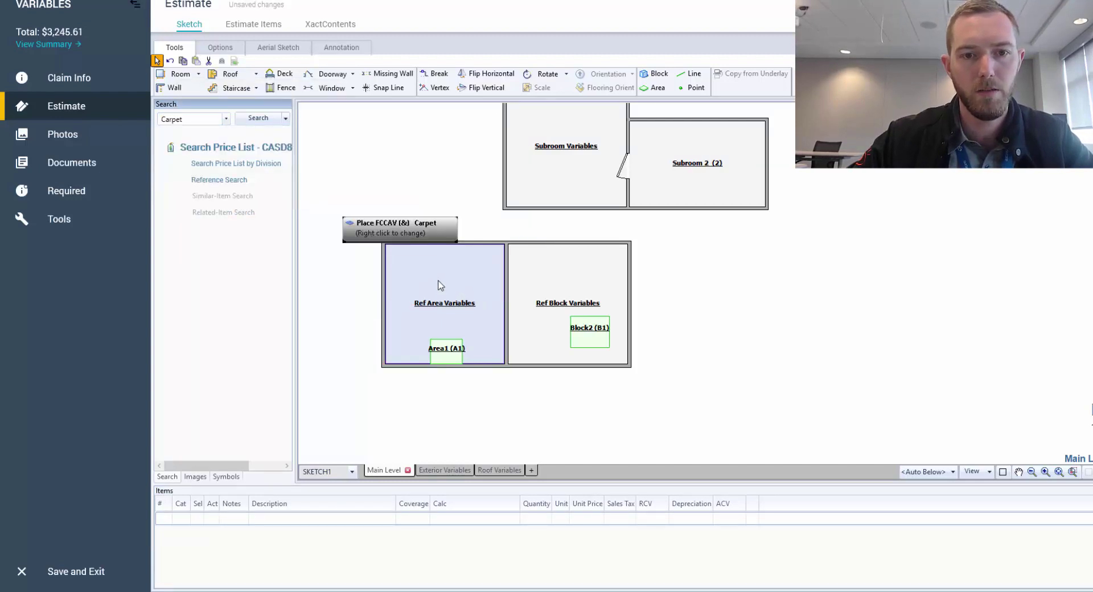
left_click(438, 281)
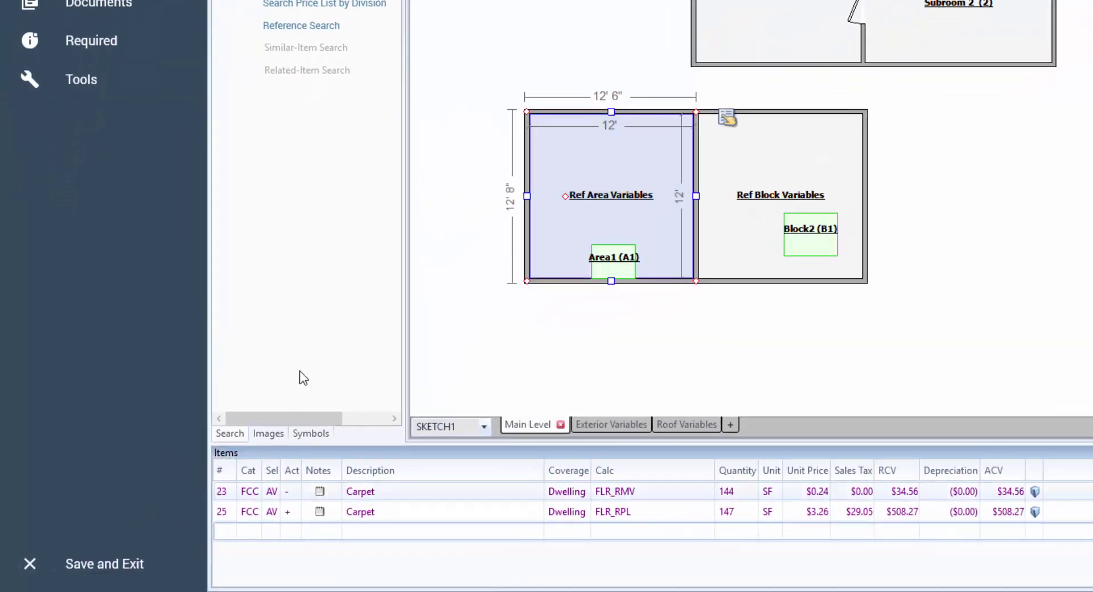
Delete the carpet removal row and set the replacement calc to FLR_RPL-SFA1 (139.08 SF).
right_click(301, 371)
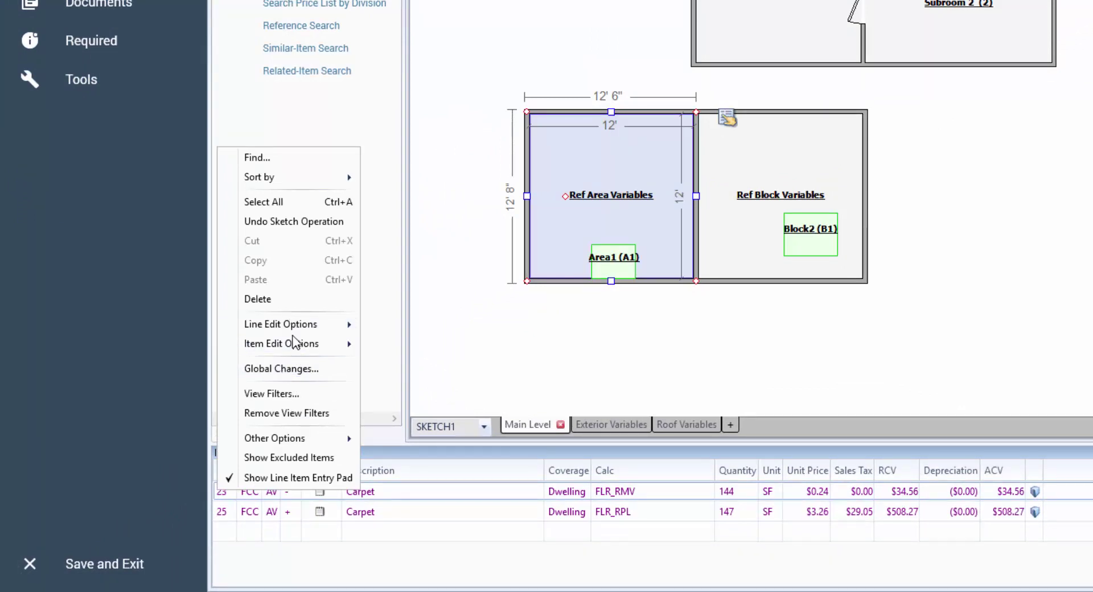
left_click(304, 304)
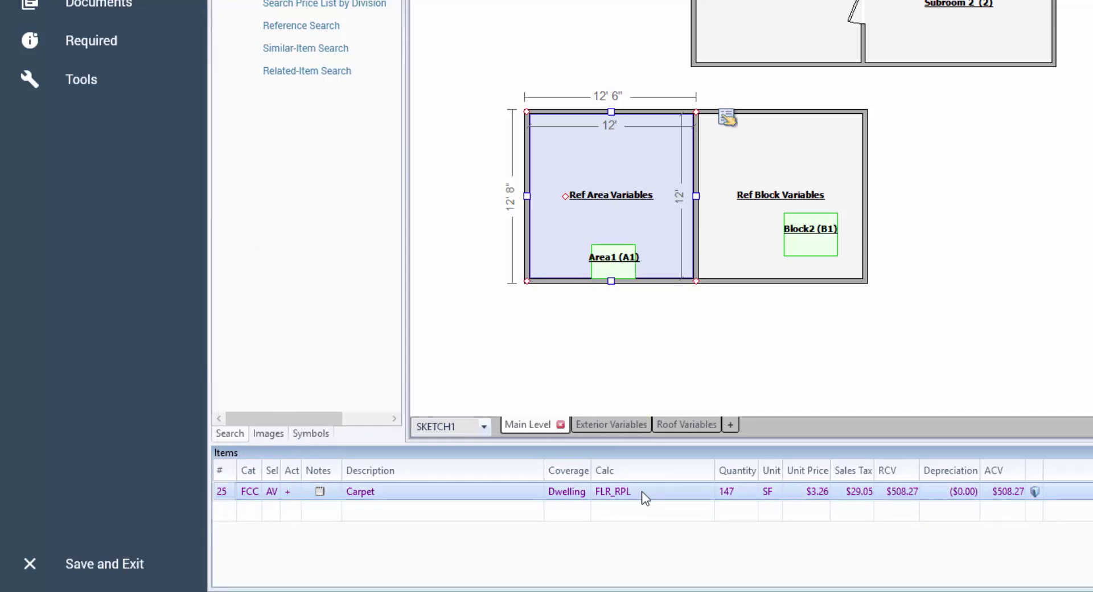
left_click(643, 493)
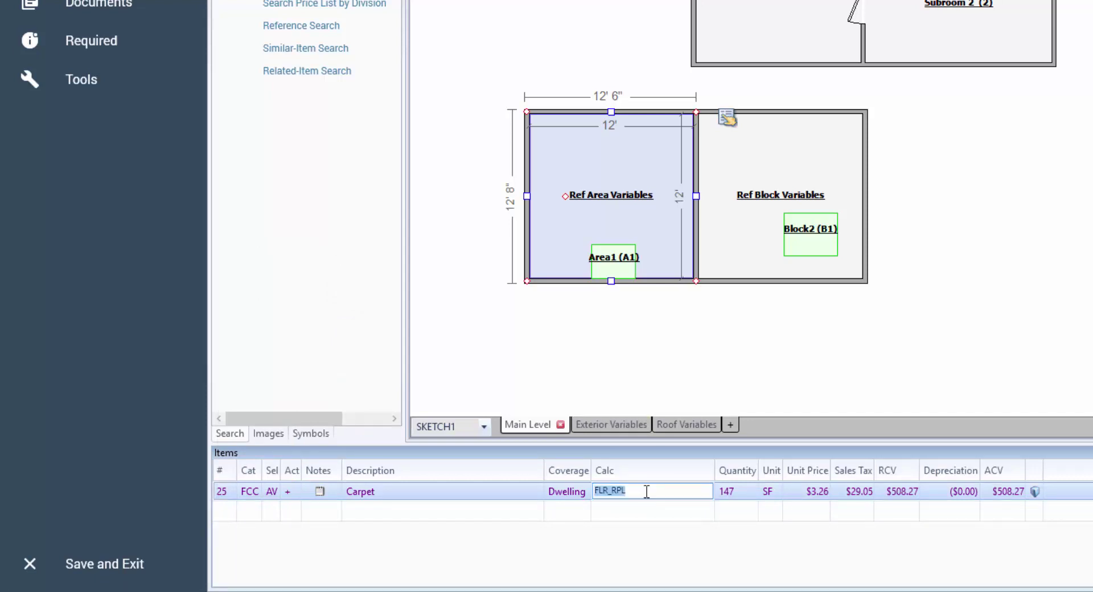
left_click(647, 490)
type("-SFA1")
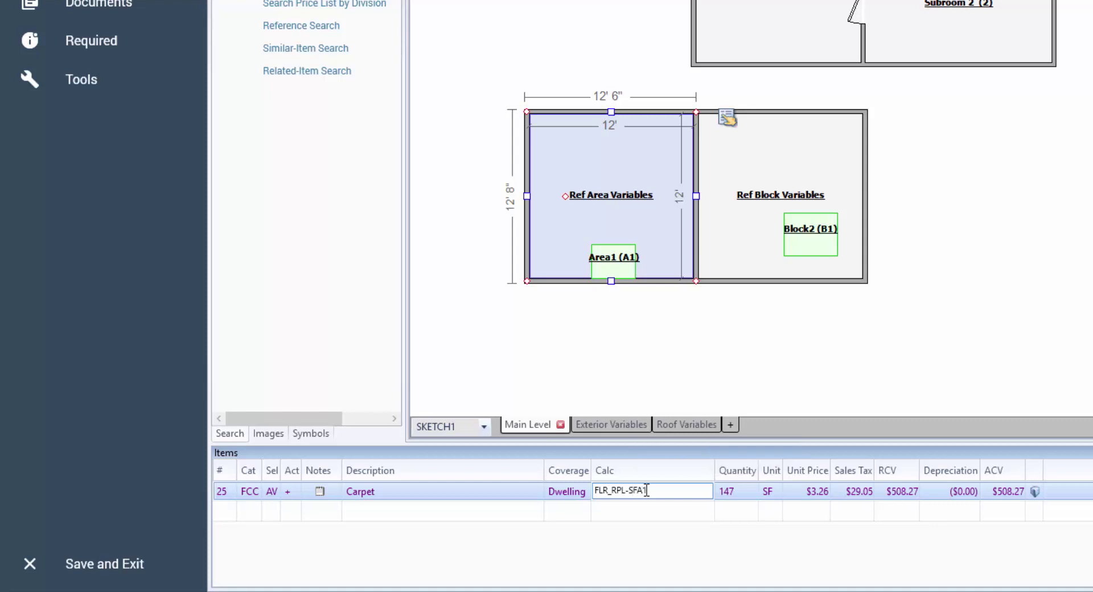
key("Return")
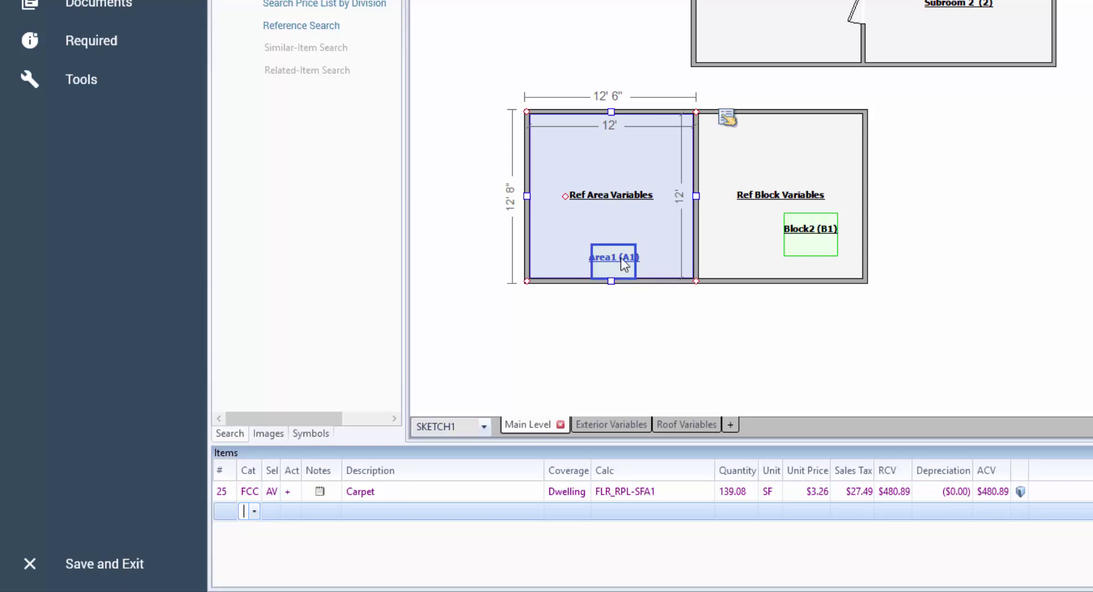
Place the PNTP2 two-coat paint item on Block2, giving BLOCK2.SF at 12.08 SF.
left_click(808, 131)
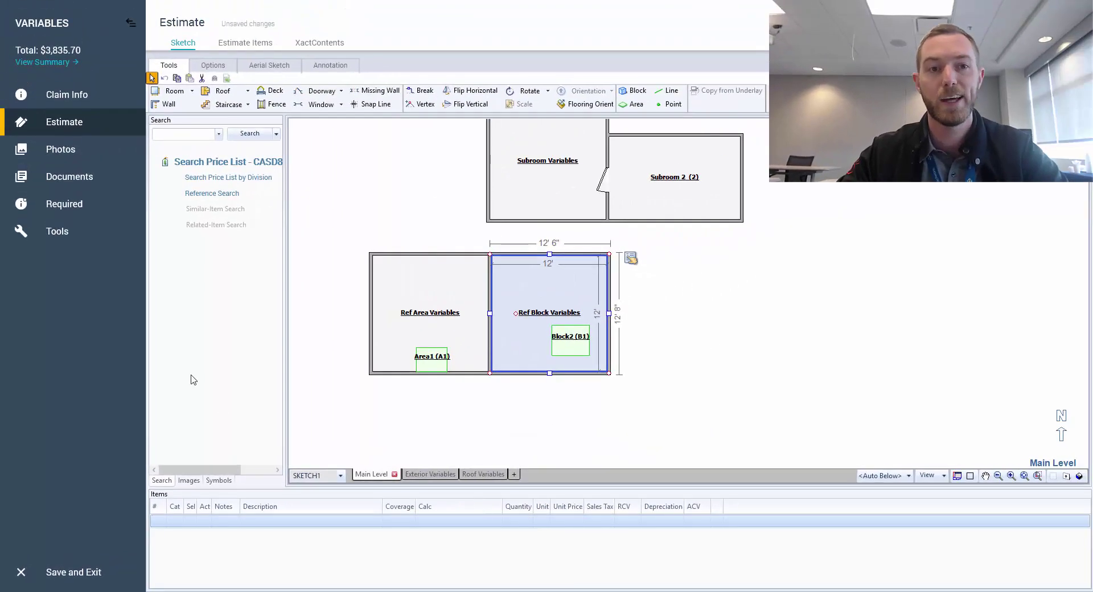
left_click(186, 134)
type("p")
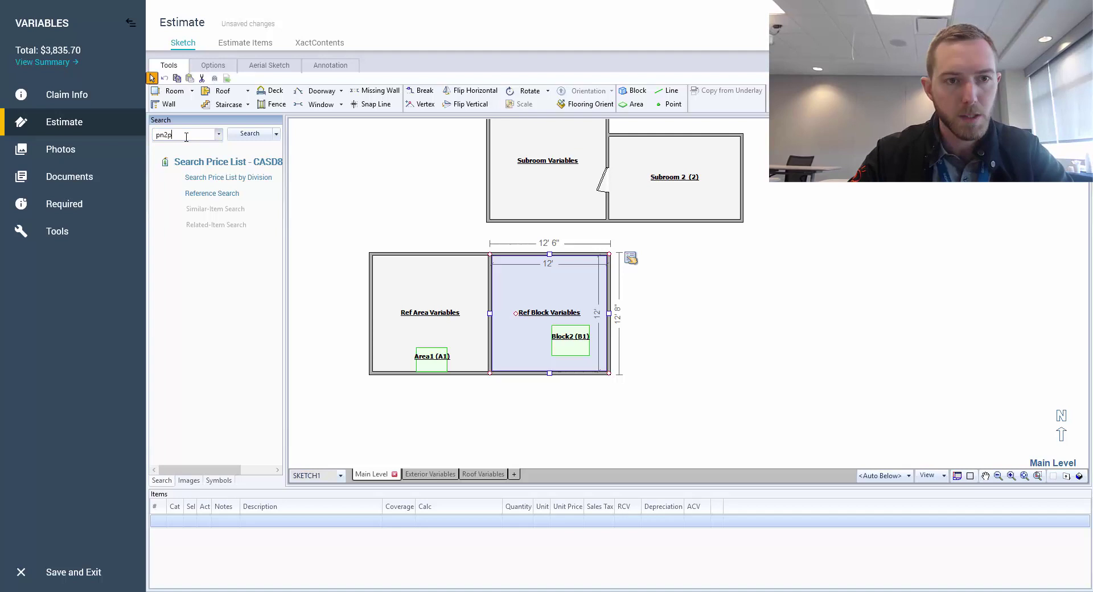
type("rtp2")
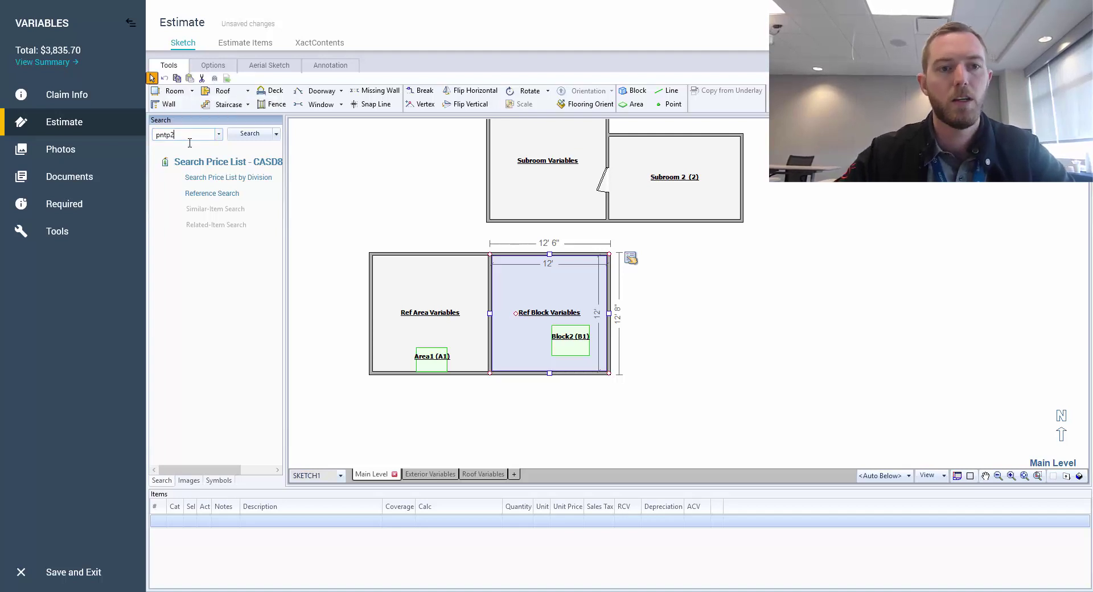
left_click(193, 147)
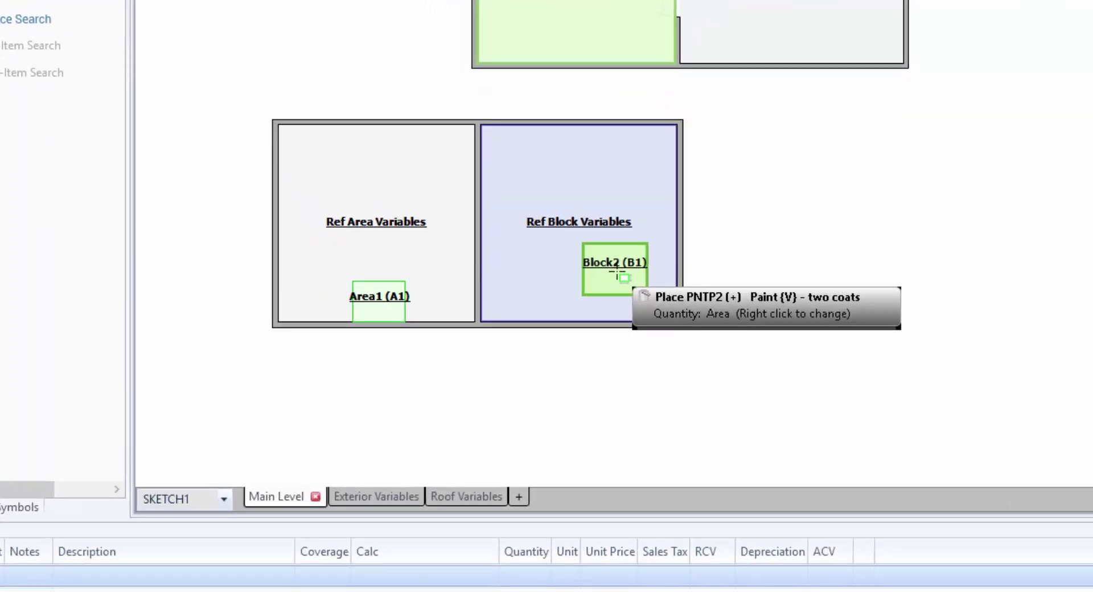
left_click(617, 273)
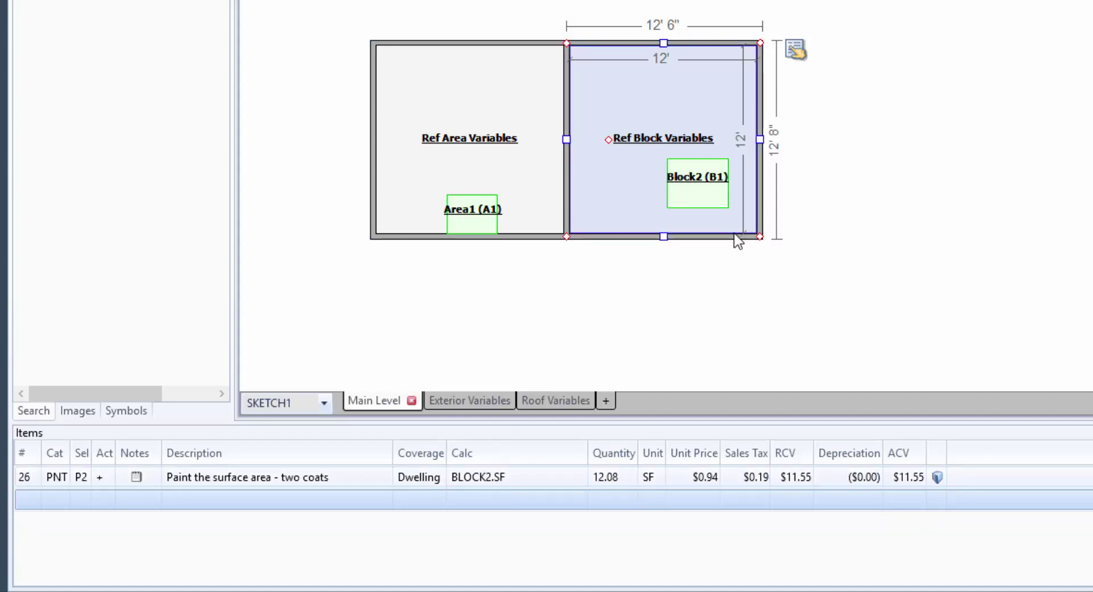
left_click(715, 183)
Zoom in on Block2 and orbit the 3D view around the raised block.
left_click(706, 185)
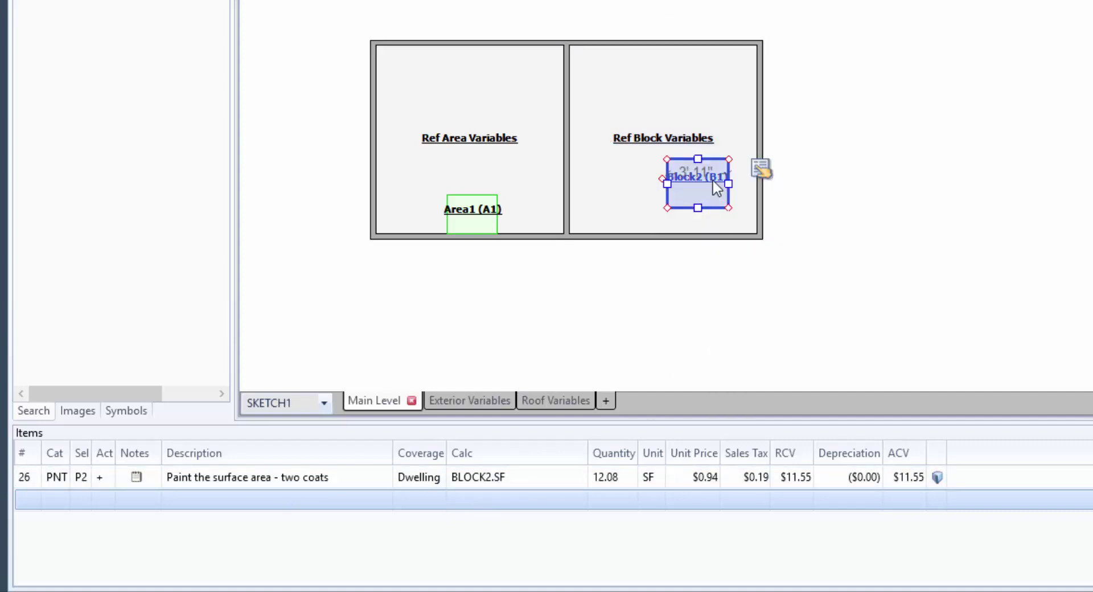
scroll(708, 183, "up", 3)
scroll(707, 183, "up", 2)
scroll(726, 188, "down", 2)
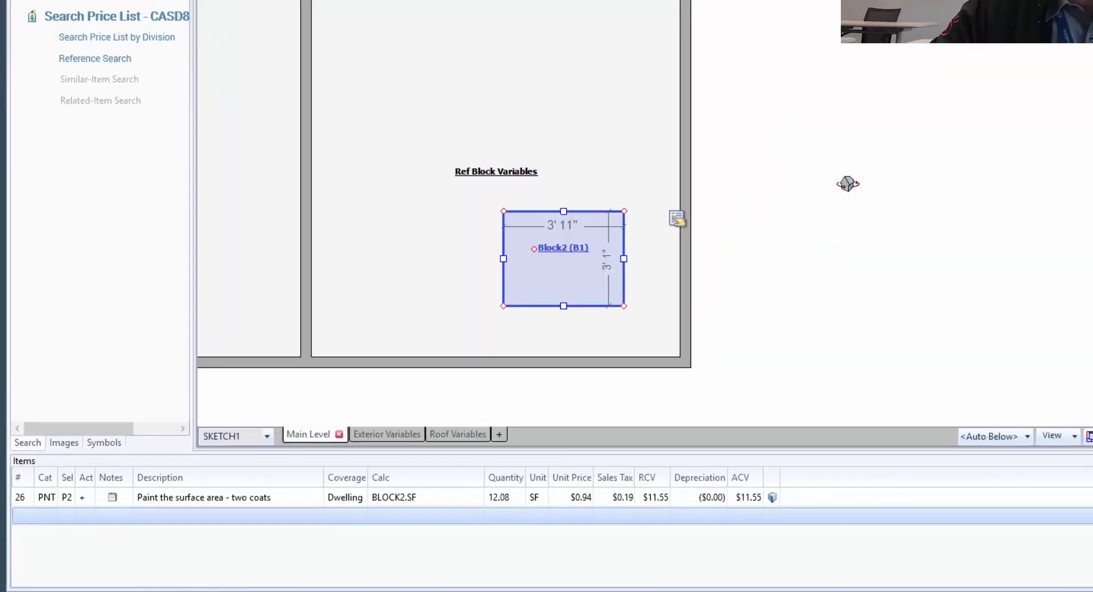
mouse_move(908, 181)
left_mouse_down()
mouse_move(1081, 164)
mouse_move(1014, 155)
mouse_move(791, 255)
left_mouse_up()
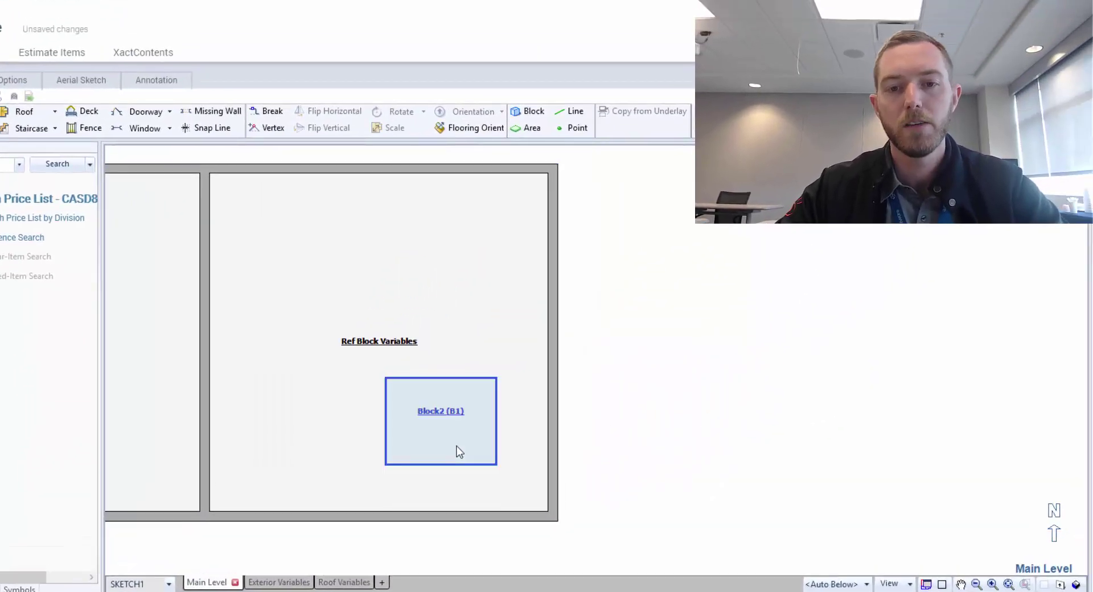
left_click(459, 451)
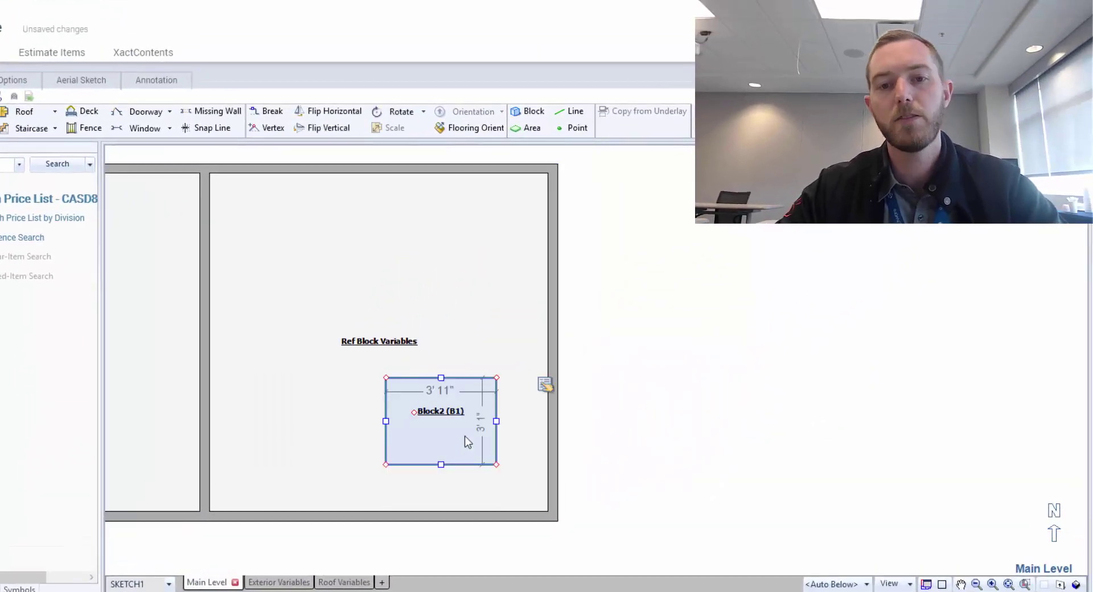
left_click(545, 385)
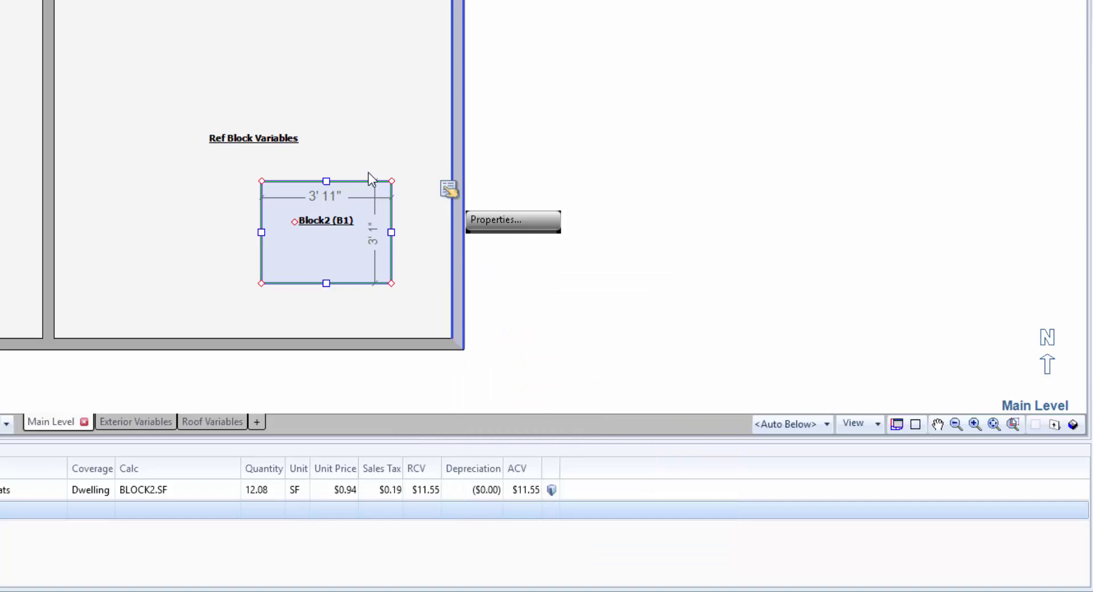
left_click(448, 189)
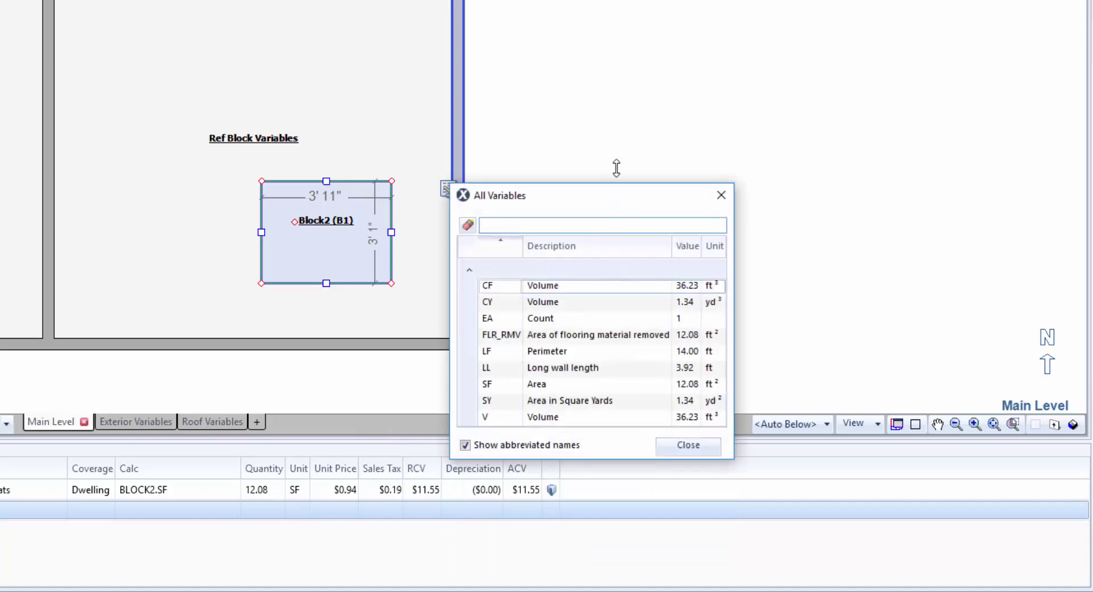
left_click_drag(617, 168, 639, 85)
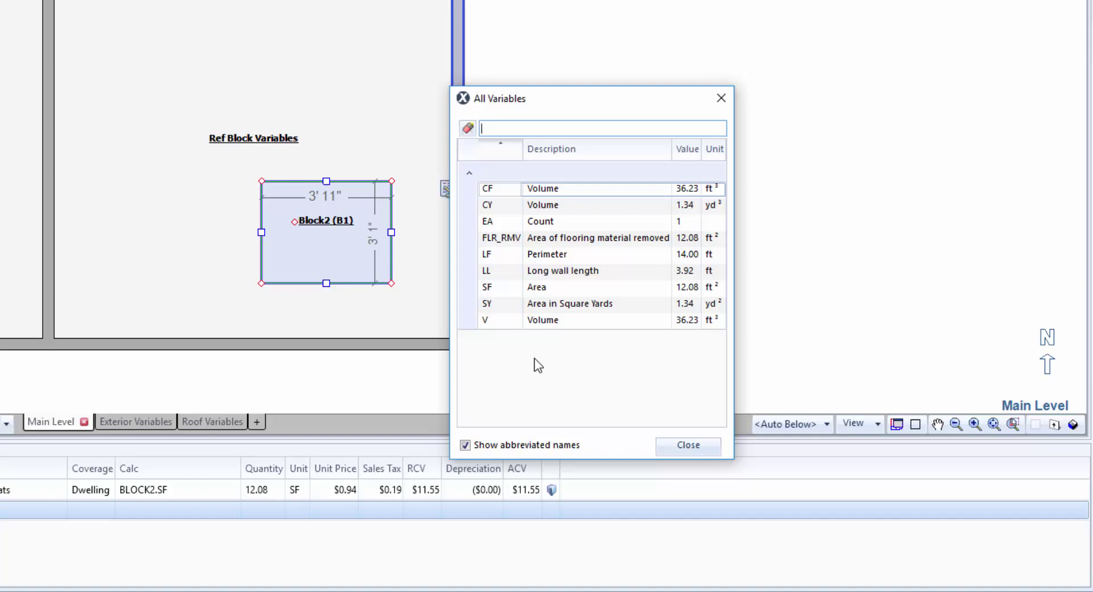
left_click(145, 497)
left_click(721, 98)
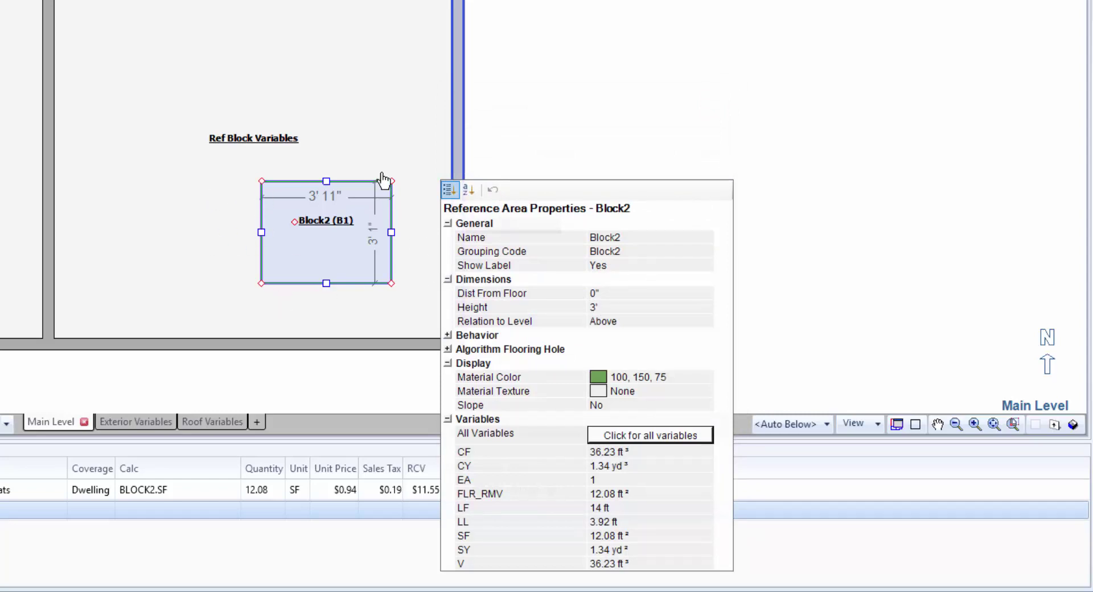
left_click(416, 264)
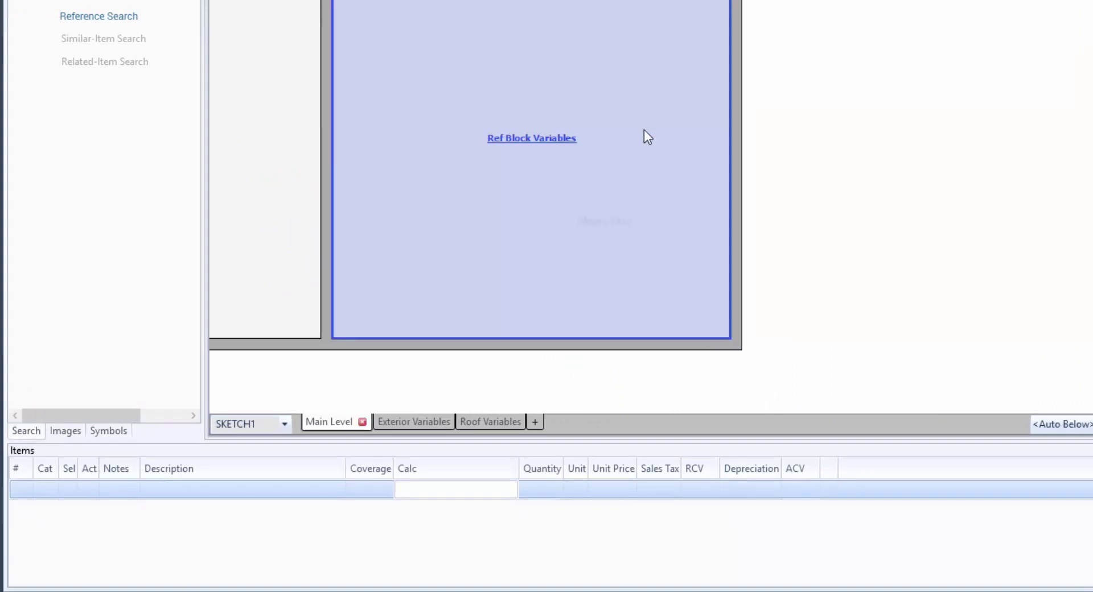
Append +(3*BLOCK2.LF) to Block2's paint calc, making it 54.08 SF at $51.68 RCV.
left_click(644, 131)
left_click(462, 491)
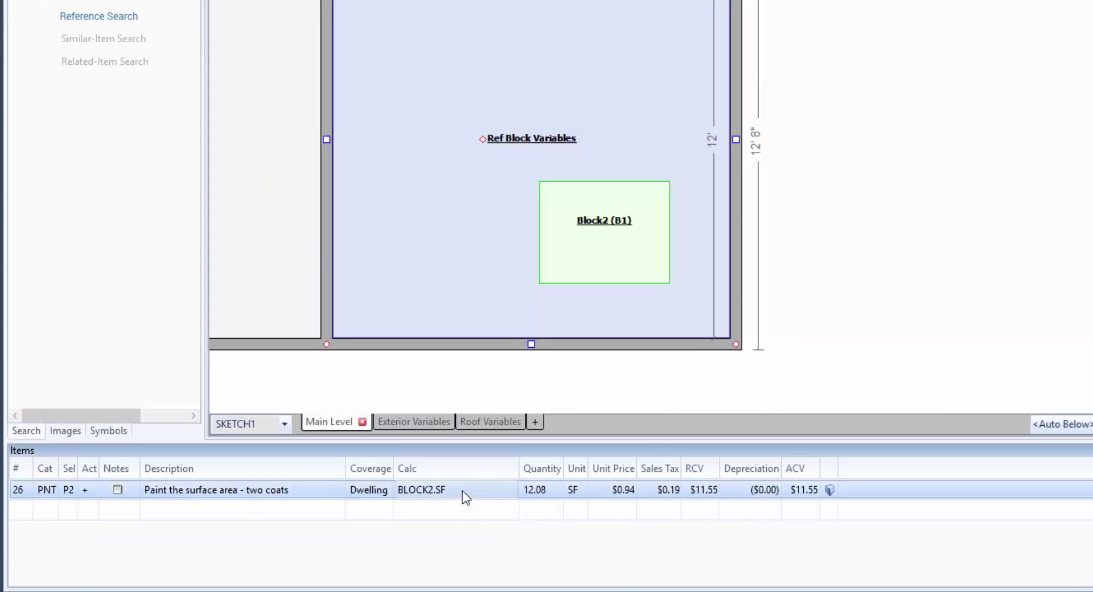
left_click(459, 490)
left_click(459, 490)
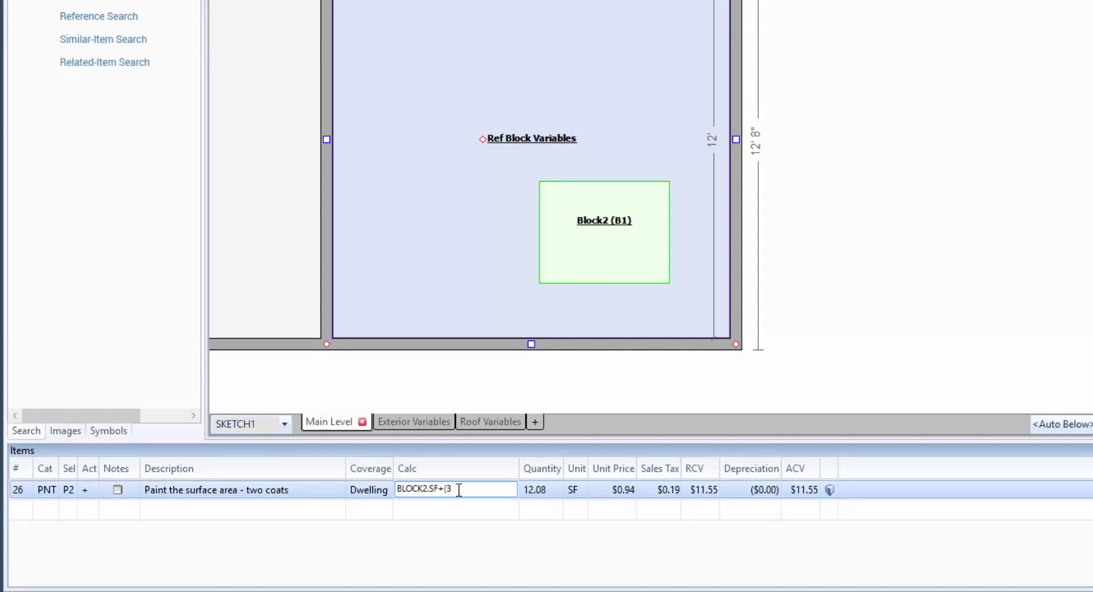
type("+(3*BLOCK")
type("2.")
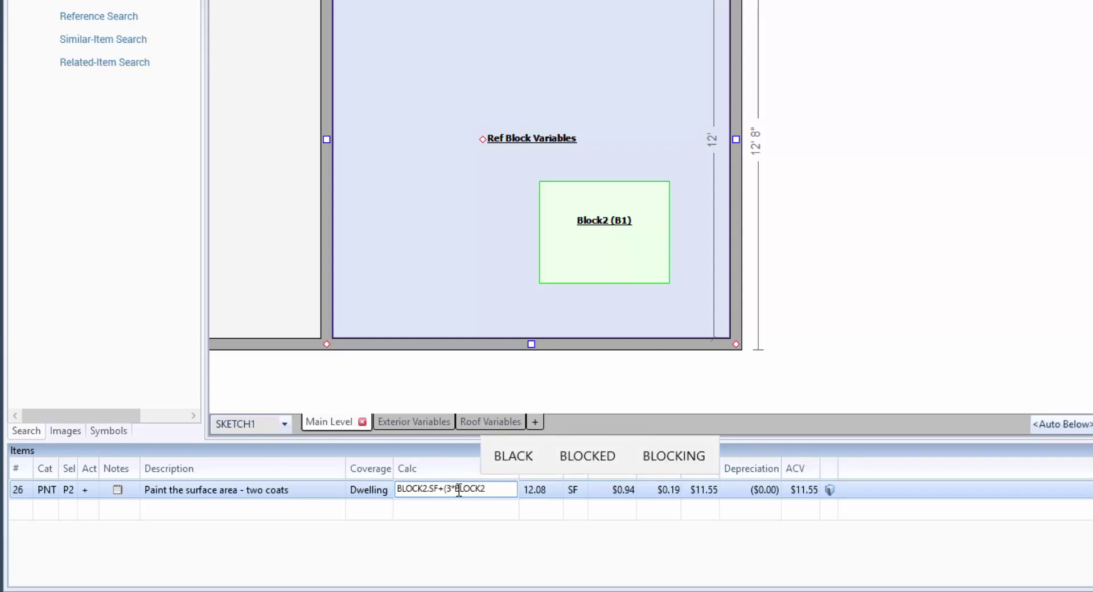
type("LF)")
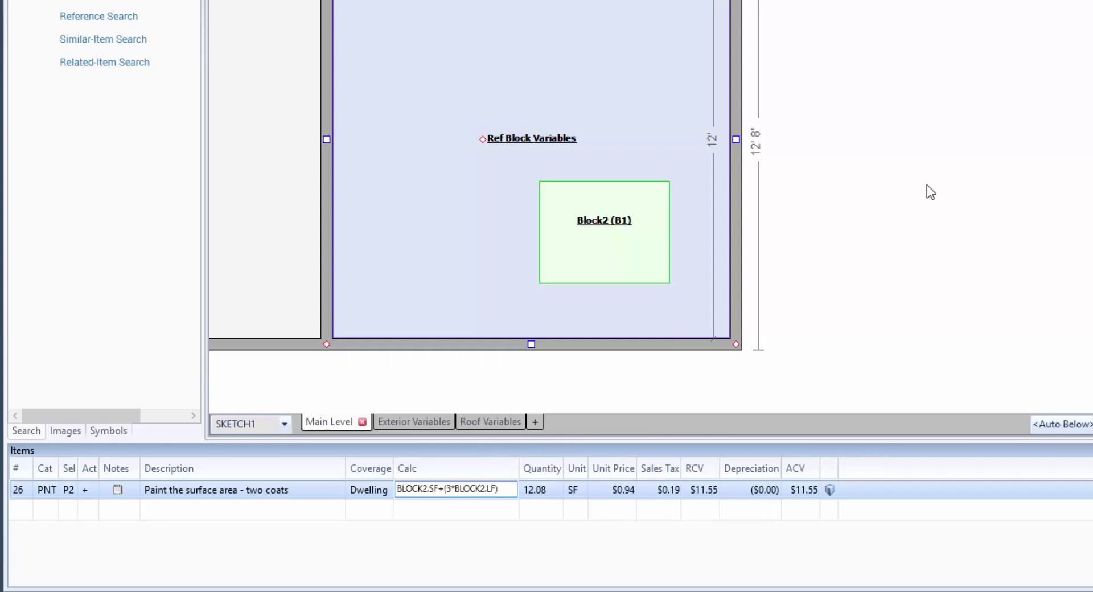
key("Return")
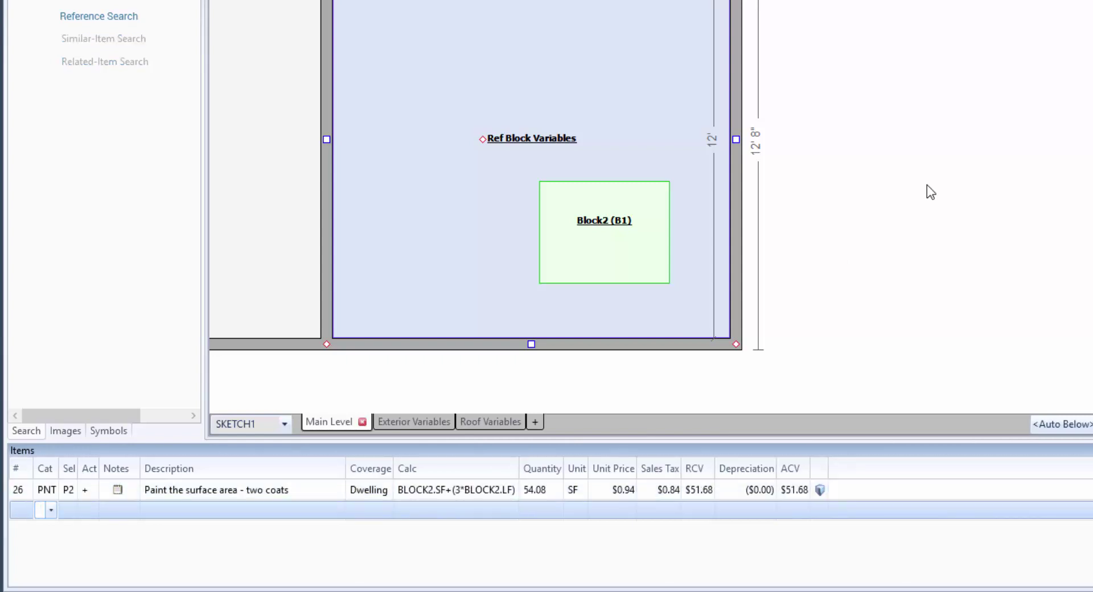
left_click(979, 220)
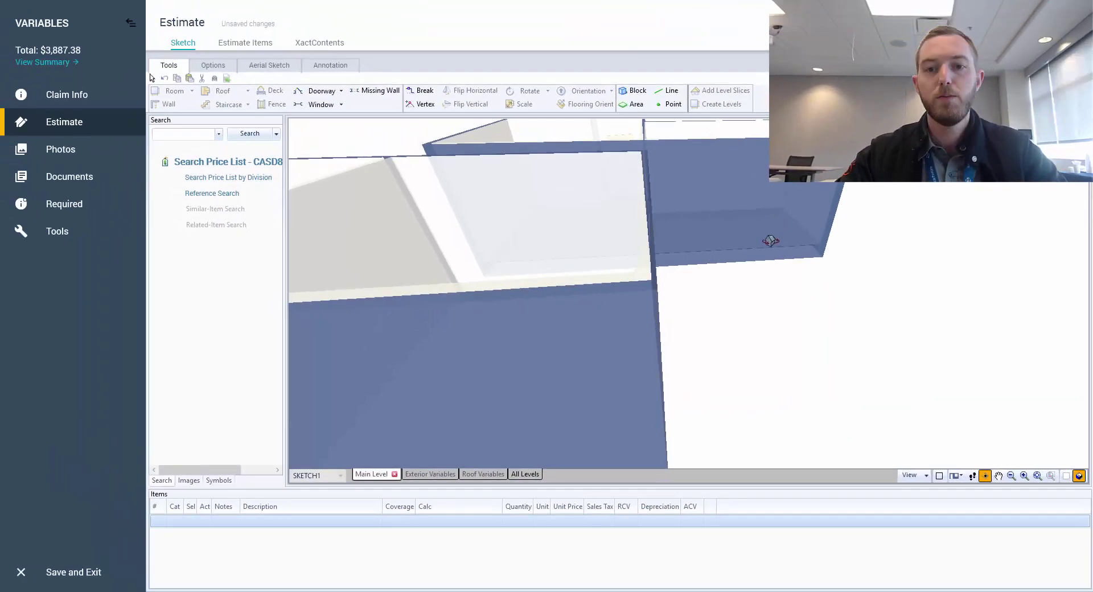
Back in 2D, check items for the subroom group, Ref Area carpet and Ref Block paint.
key("Escape")
scroll(767, 267, "down", 2)
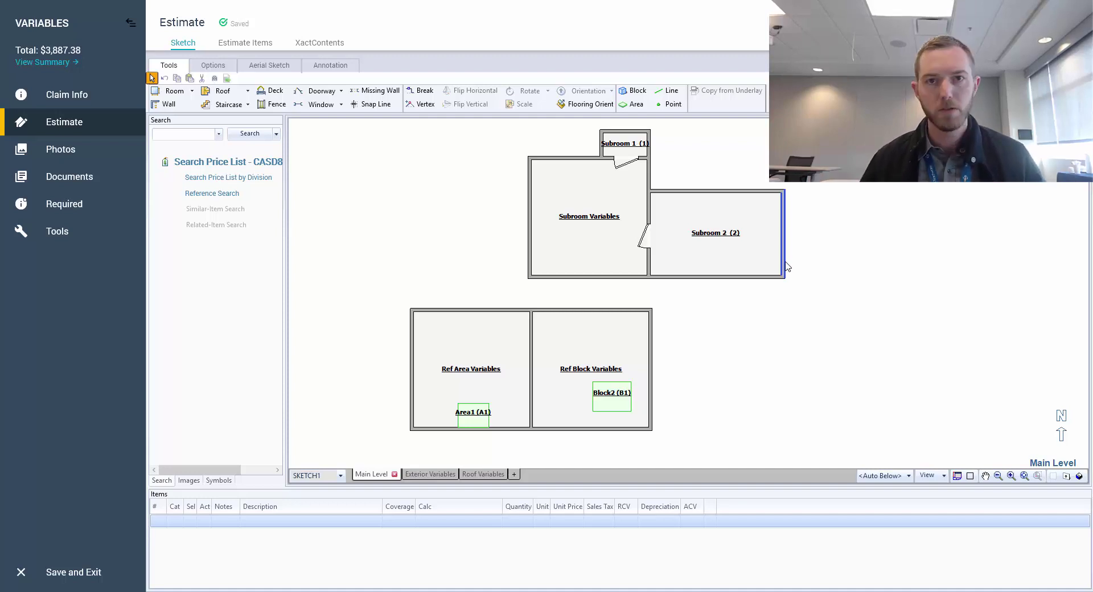
left_click(786, 267)
left_click(557, 232, "ctrl")
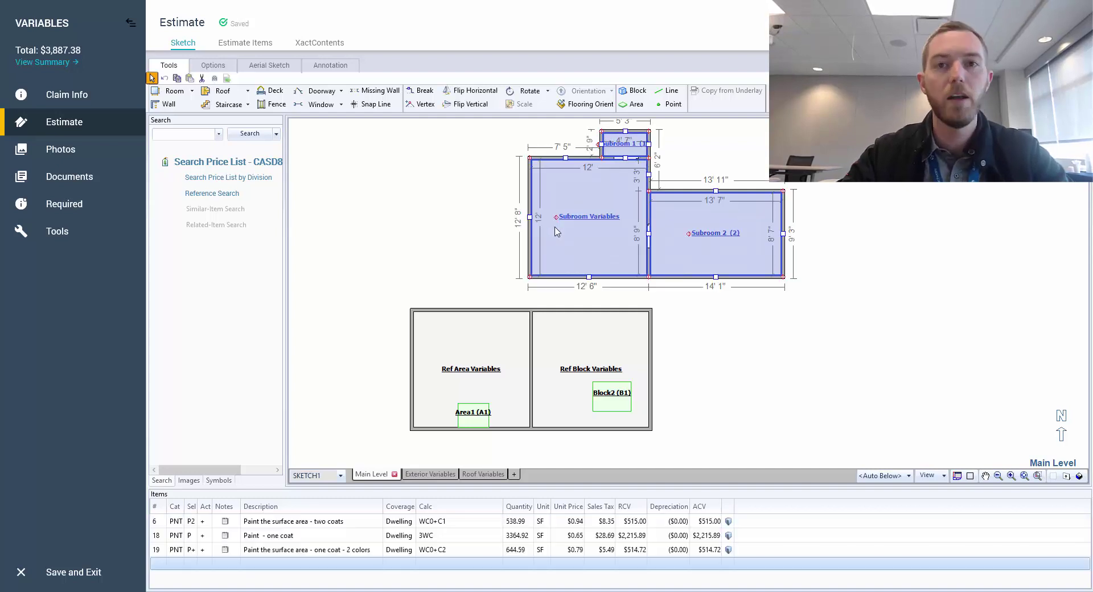
left_click(476, 346)
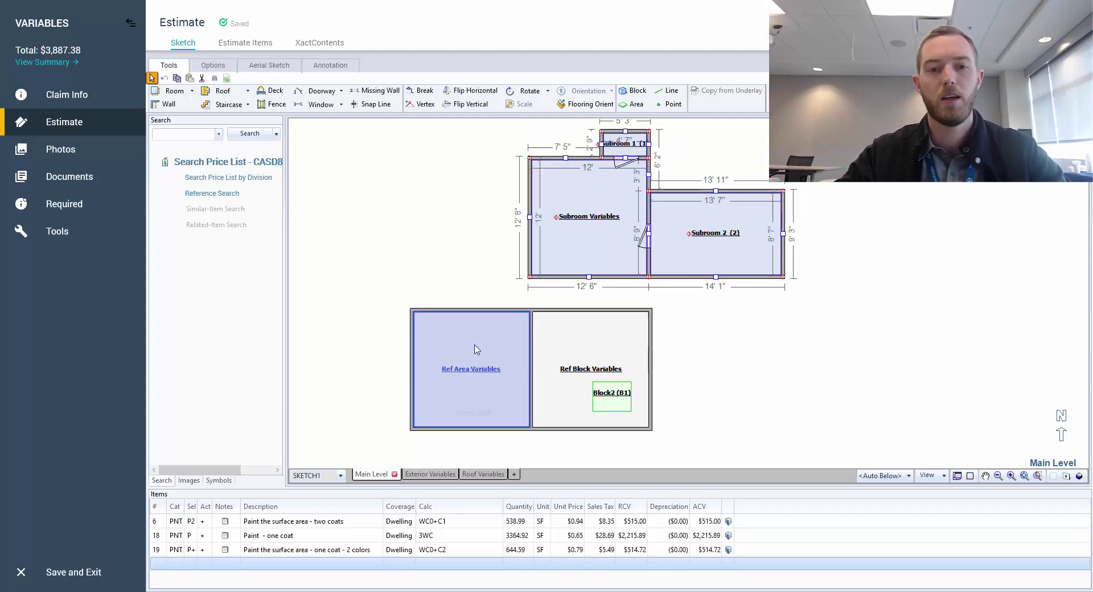
left_click(544, 368)
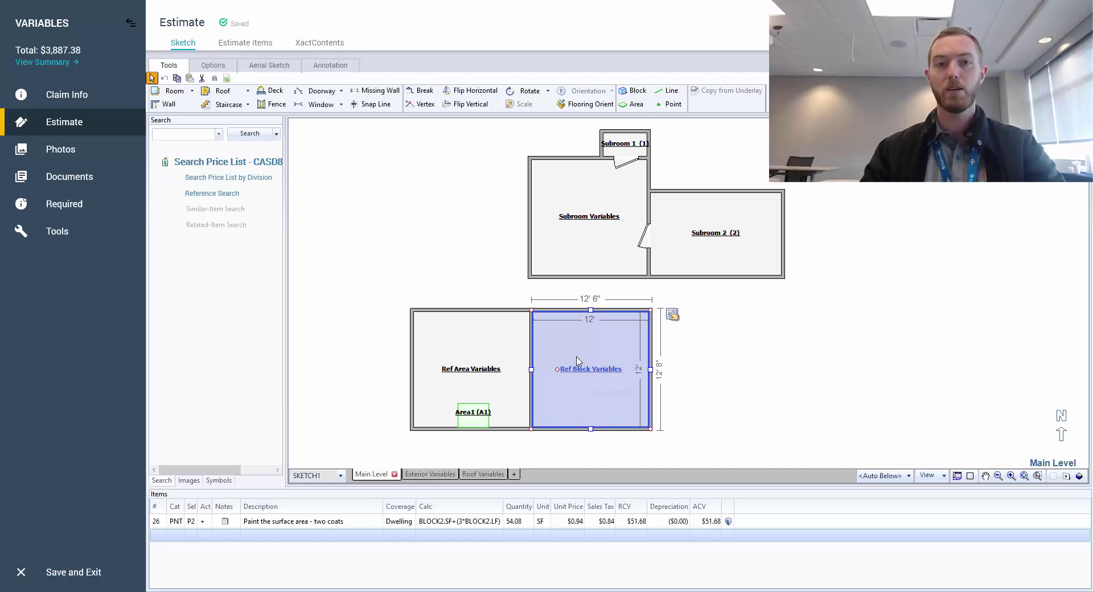
left_click(472, 280)
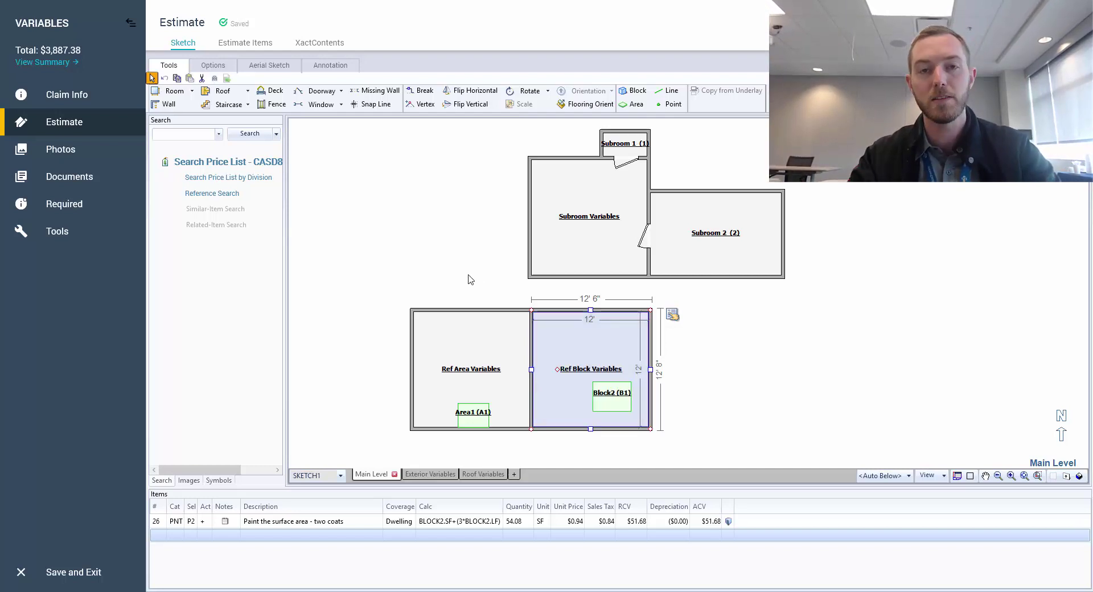